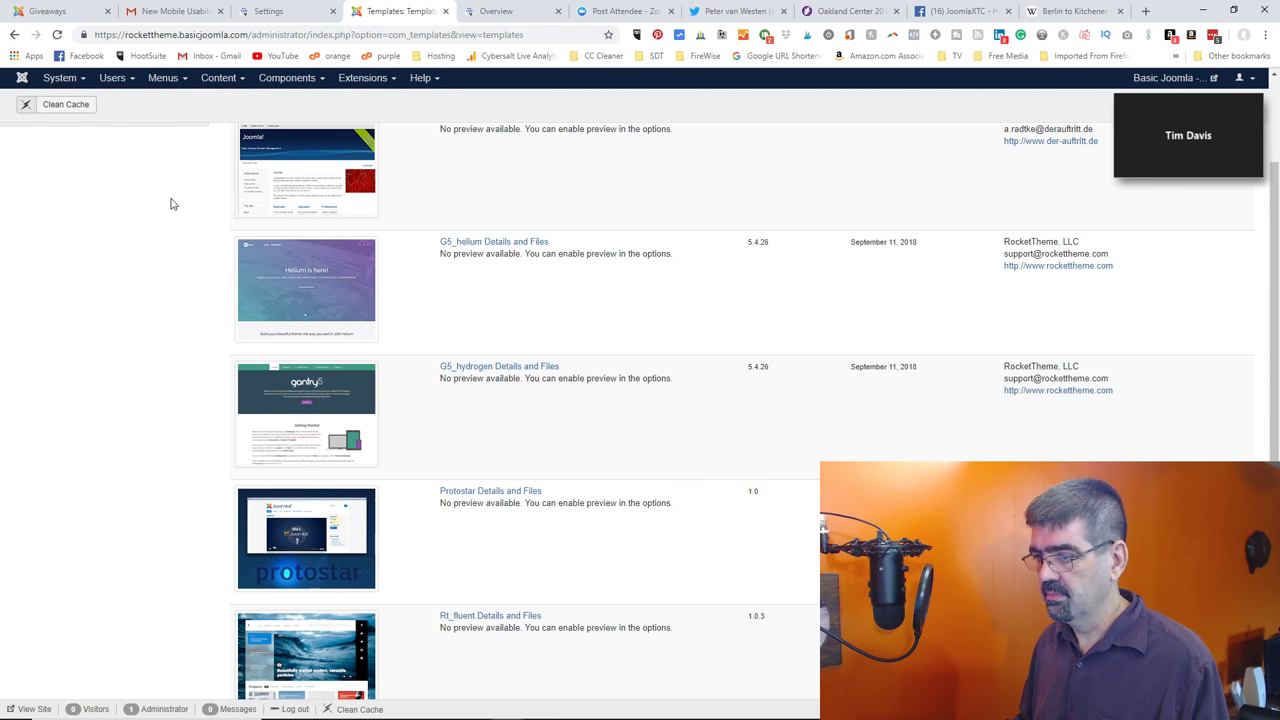
- Open the G5_hydrogen template's files and expand its custom folder to examine the subfolders
click(510, 370)
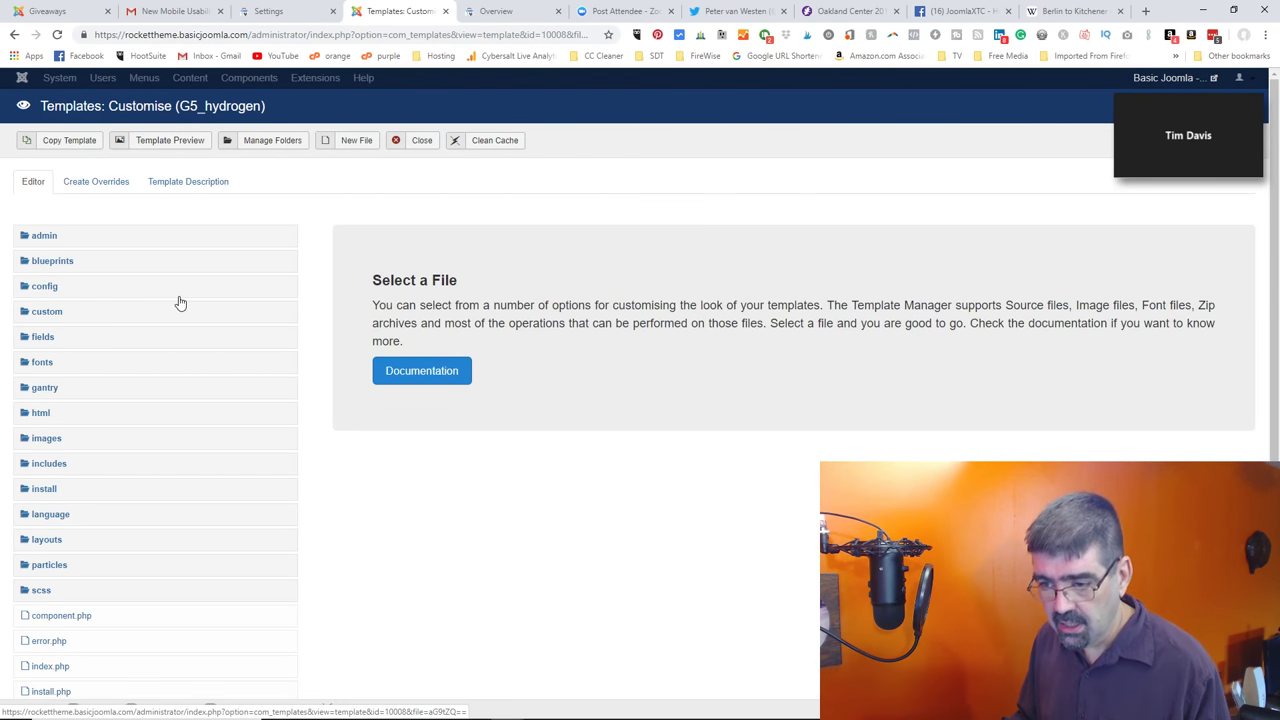
click(44, 314)
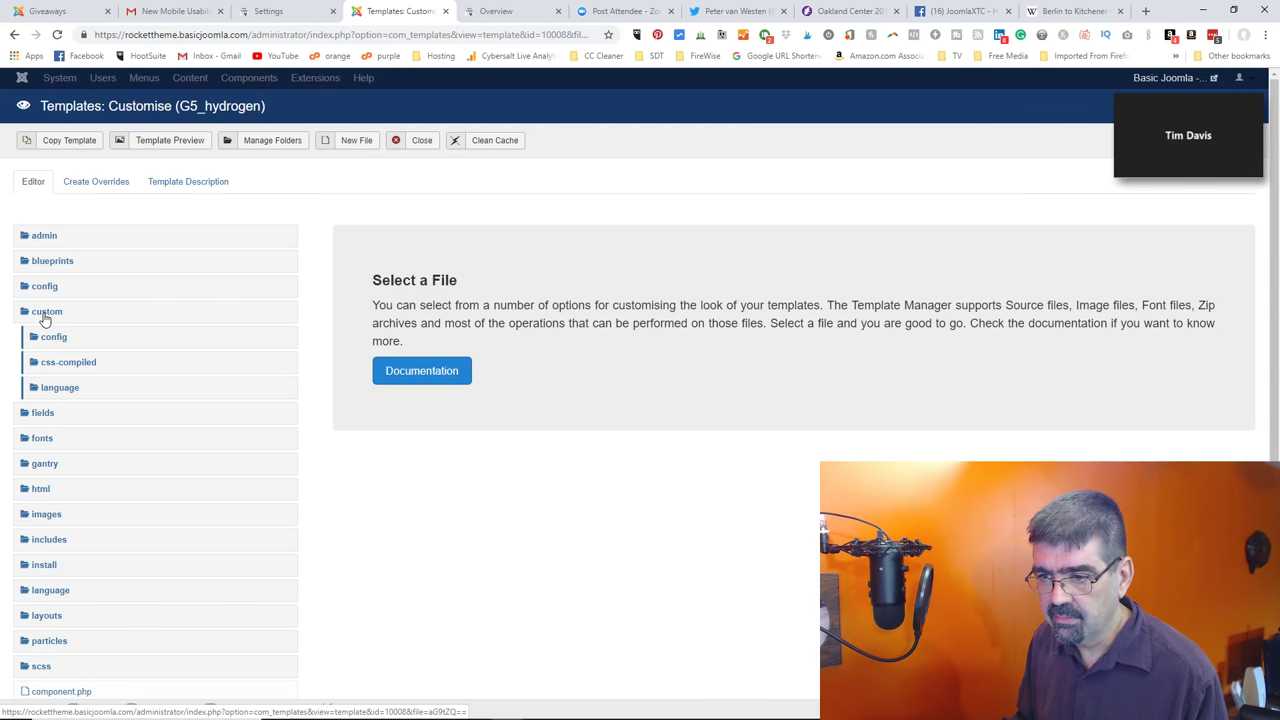
click(44, 316)
click(44, 318)
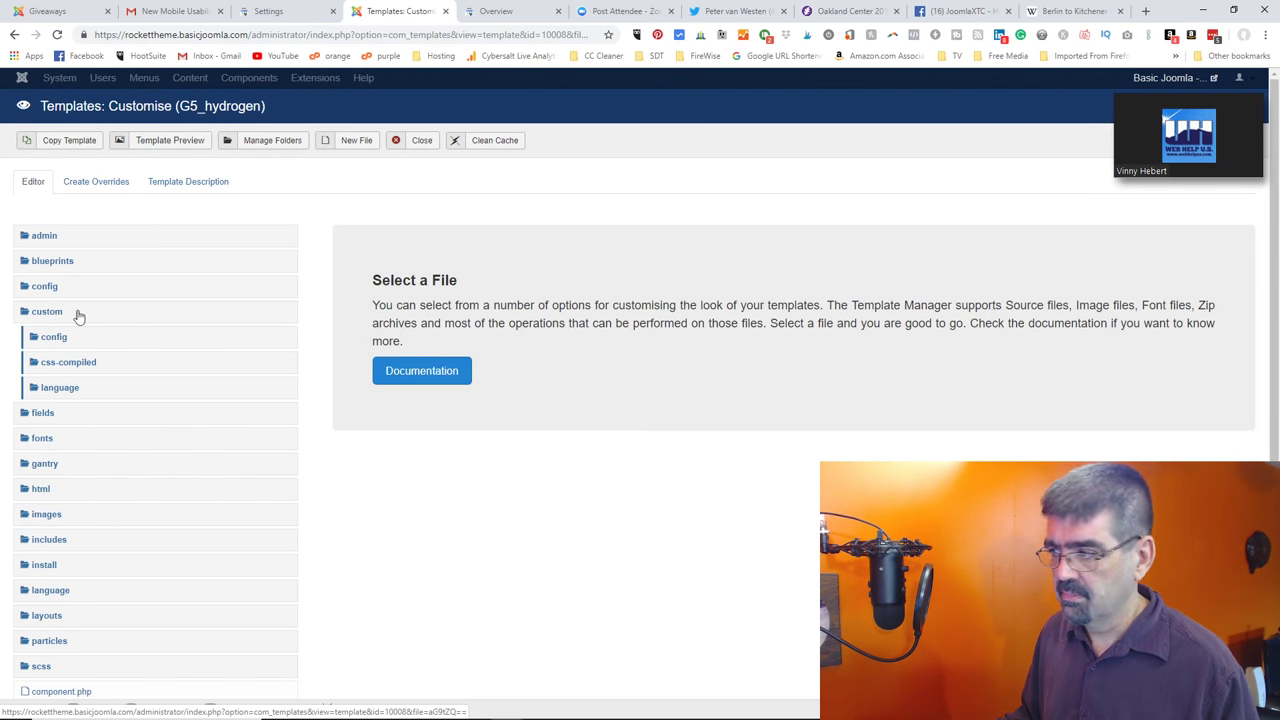
scroll(757, 374, down, 2)
scroll(763, 375, up, 2)
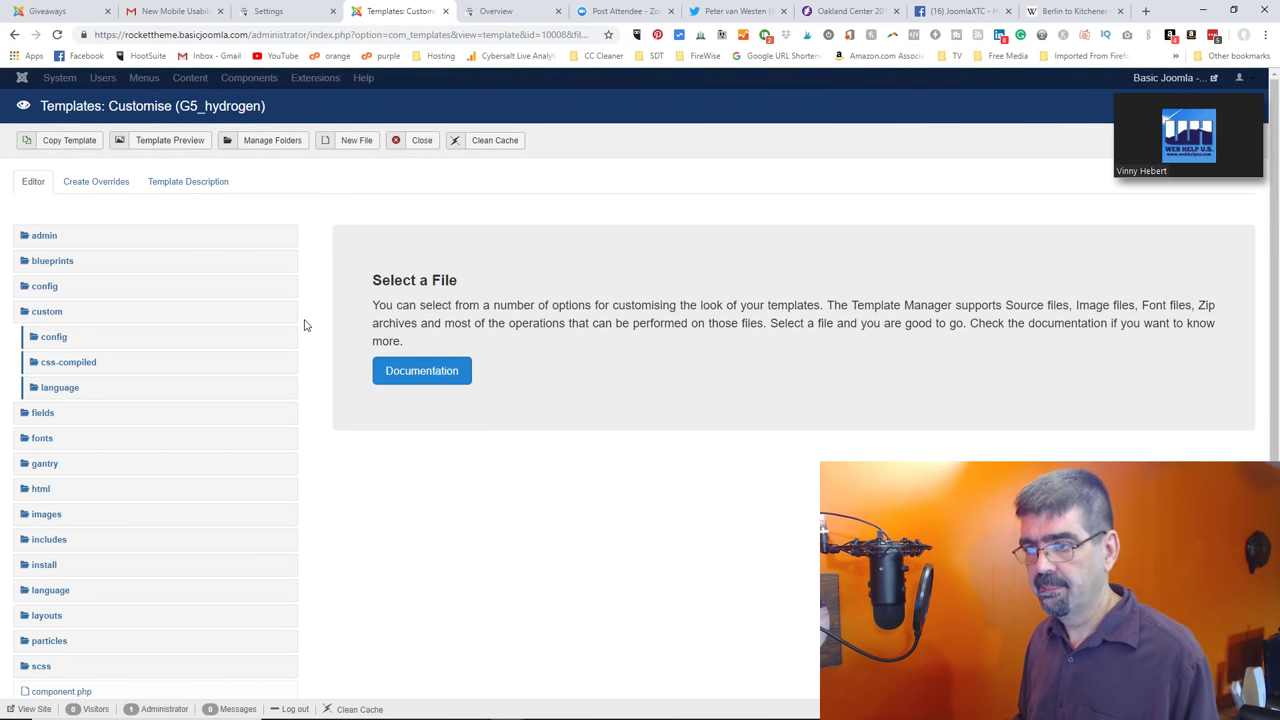
- Examine the template's folder tree in the folder manager, and close the template
click(258, 148)
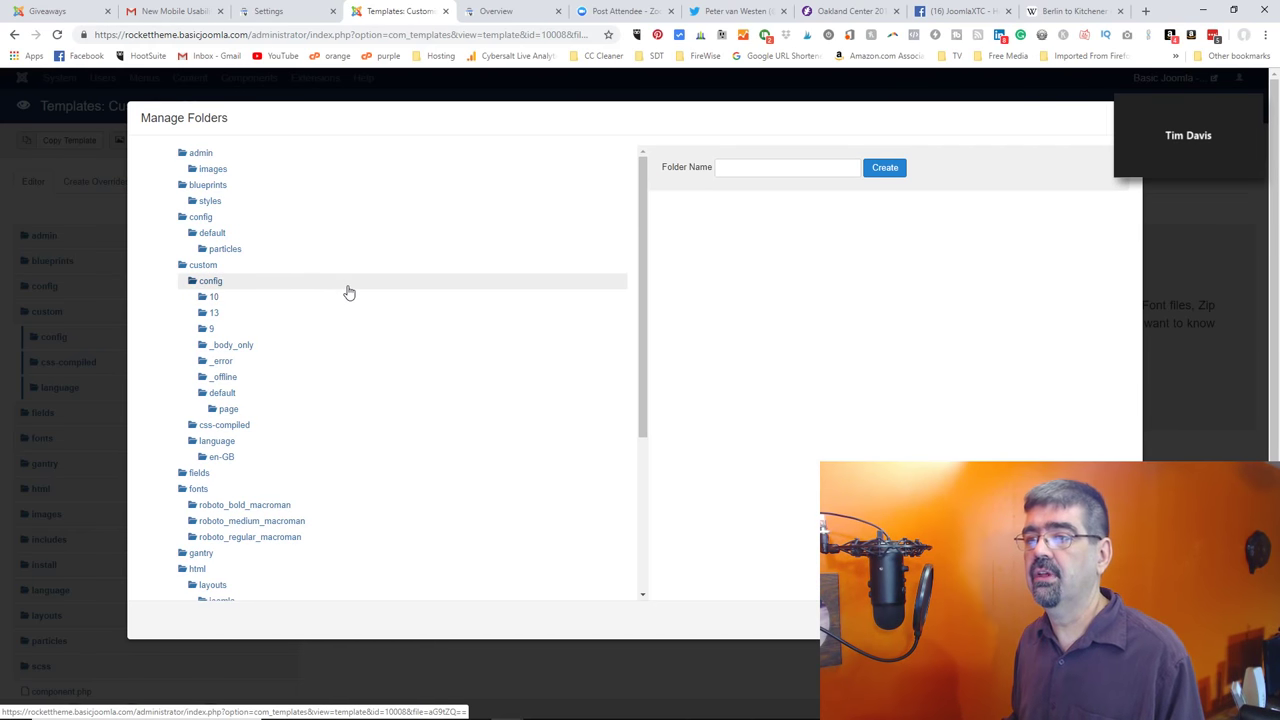
key(Escape)
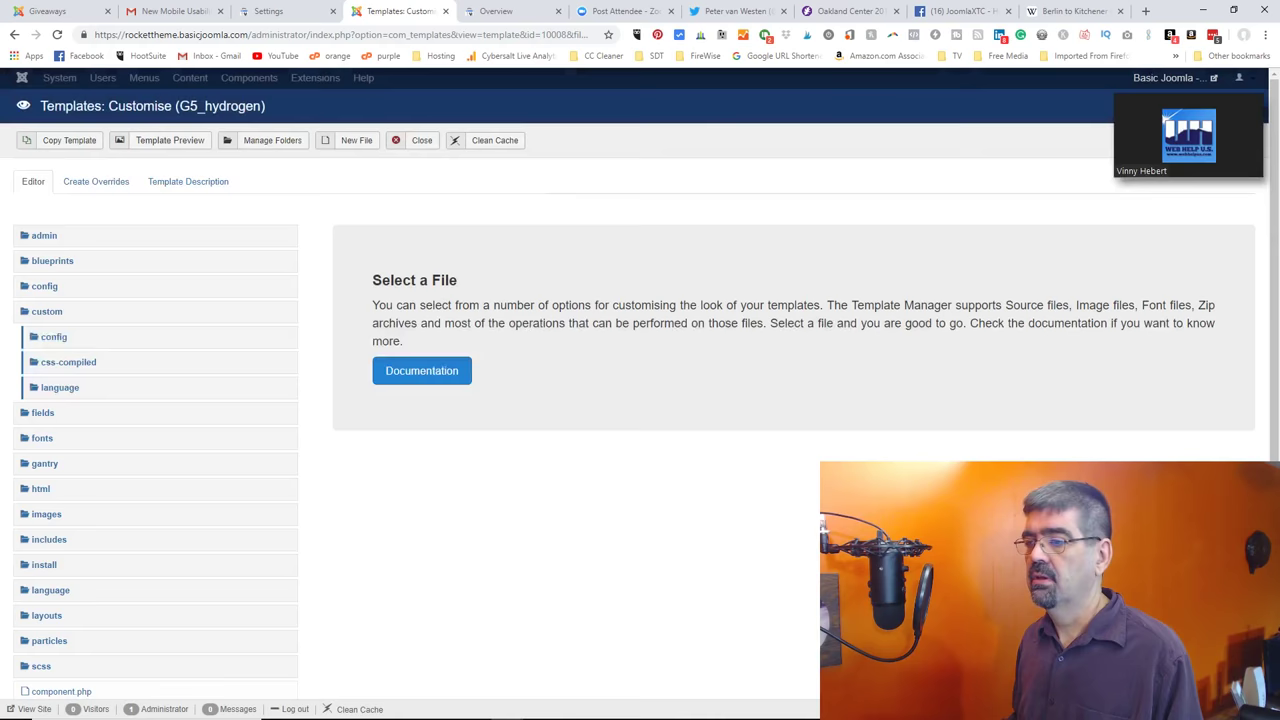
click(430, 143)
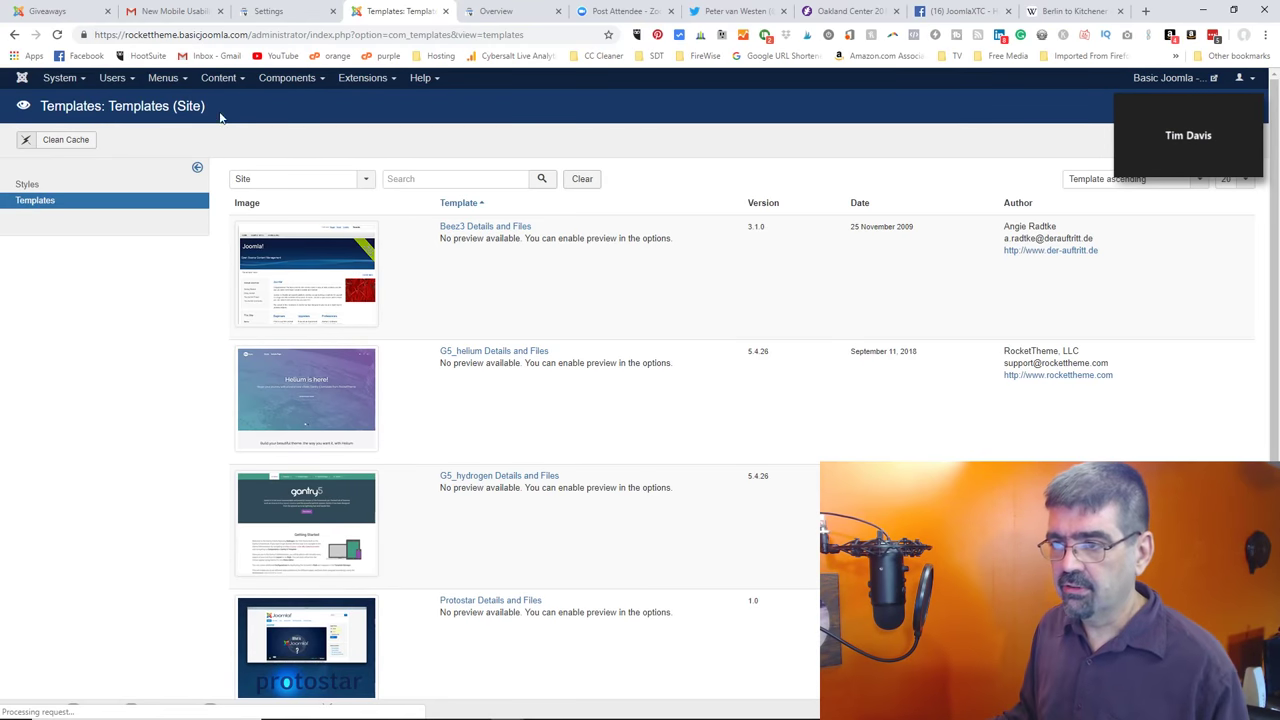
- Open the Page Settings of the default Gantry 5 theme
click(220, 80)
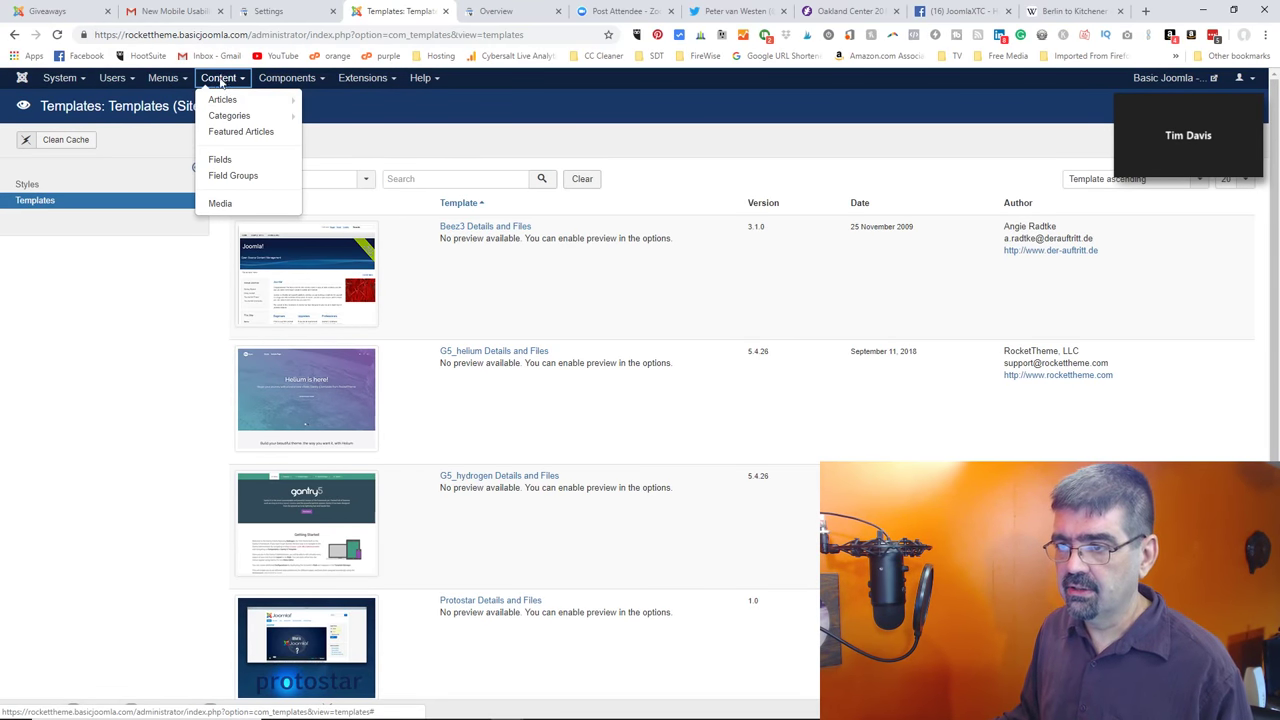
click(278, 80)
mouse_move(313, 169)
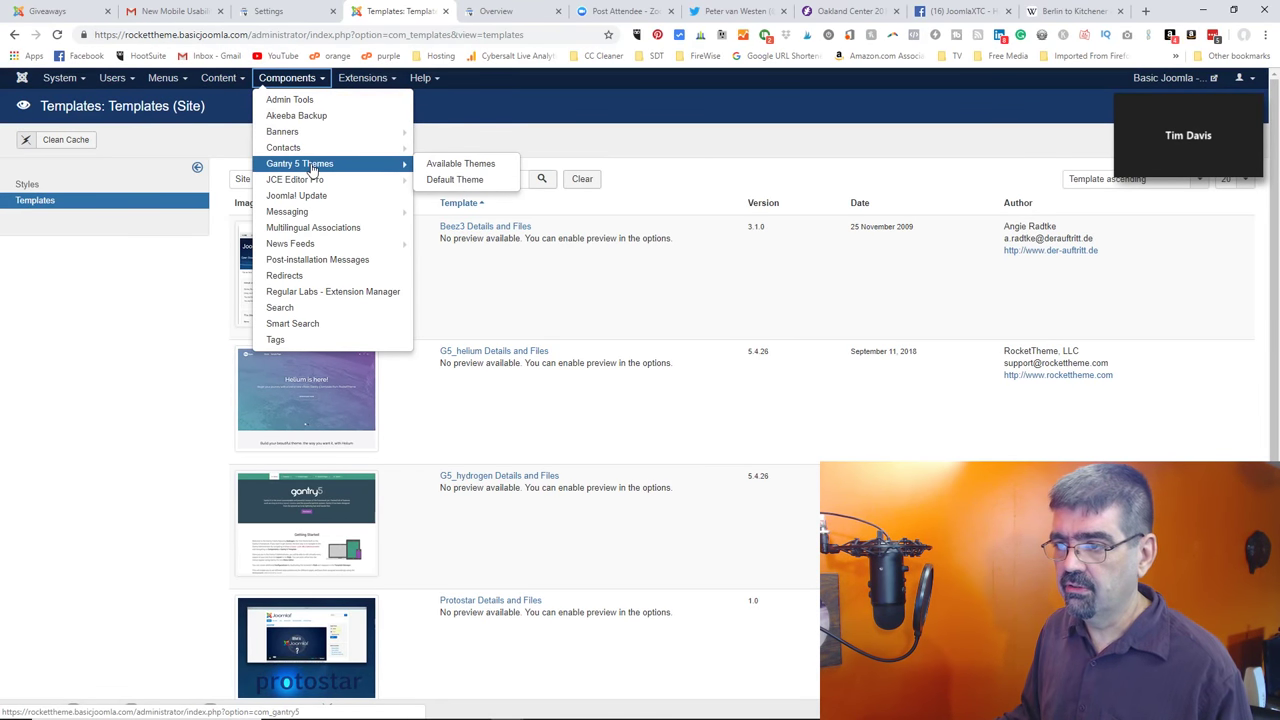
click(440, 179)
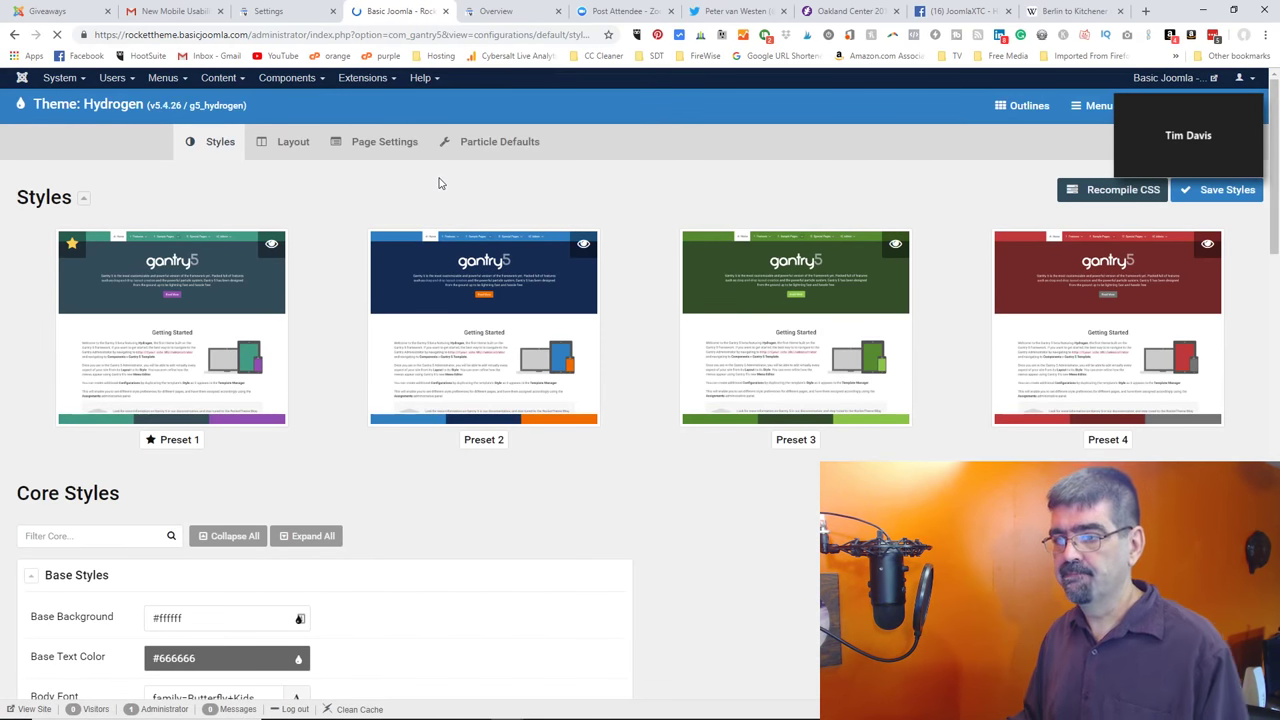
click(408, 146)
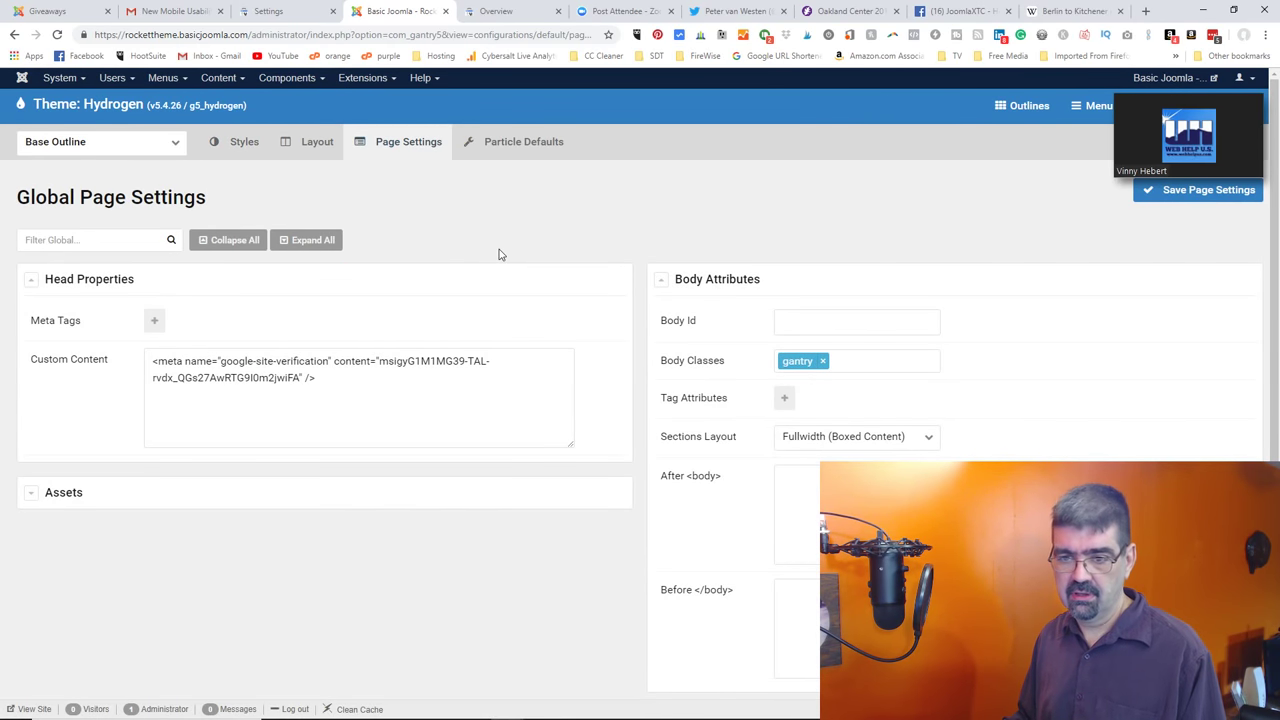
- Expand the Assets section and add a Custom CSS / JS atom to the Base Outline's atoms
click(34, 495)
scroll(490, 501, down, 4)
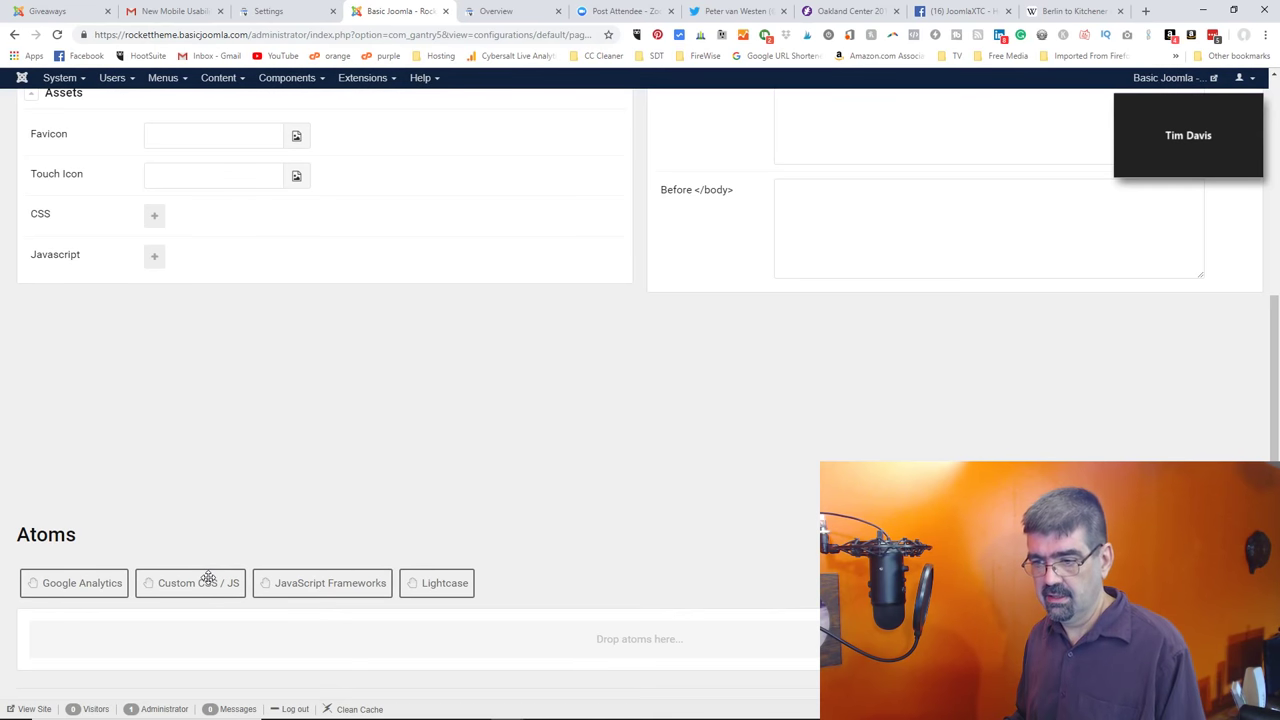
scroll(278, 493, down, 1)
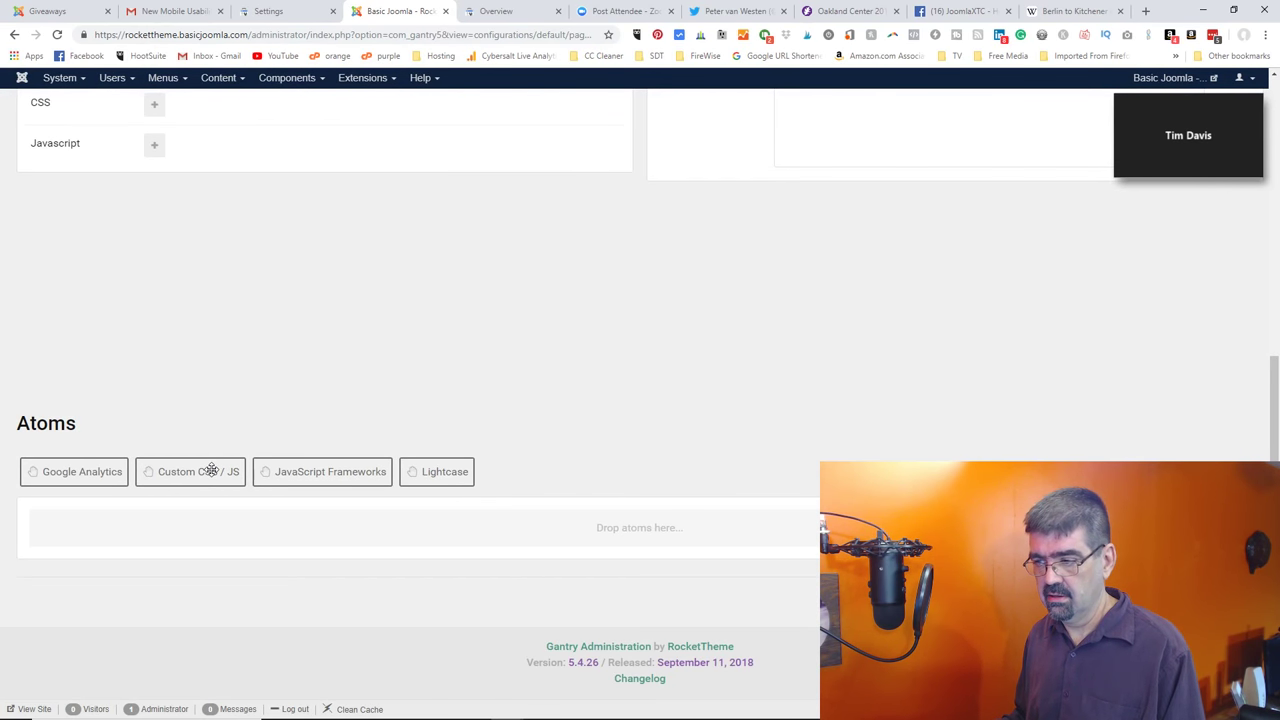
drag(219, 471, 138, 530)
drag(105, 519, 249, 409)
drag(194, 482, 118, 528)
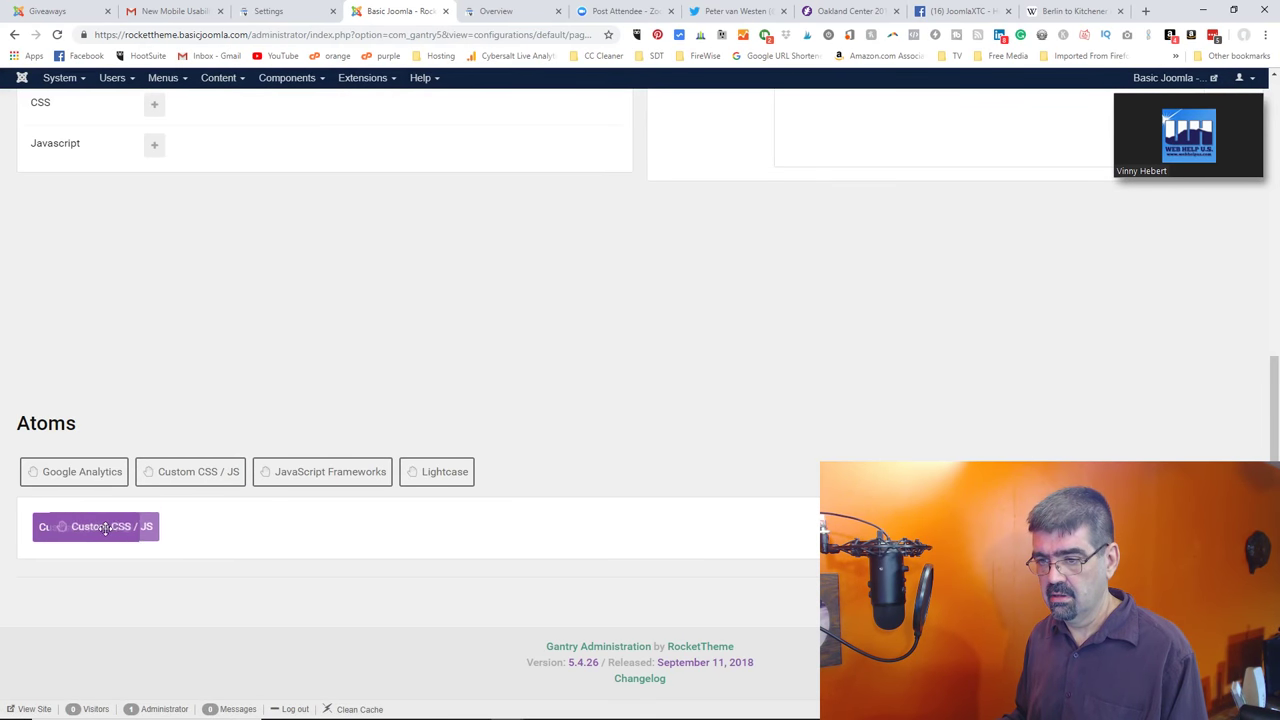
- Try adding a CSS item named "test" to the Custom CSS / JS atom and view its inline CSS settings
click(128, 528)
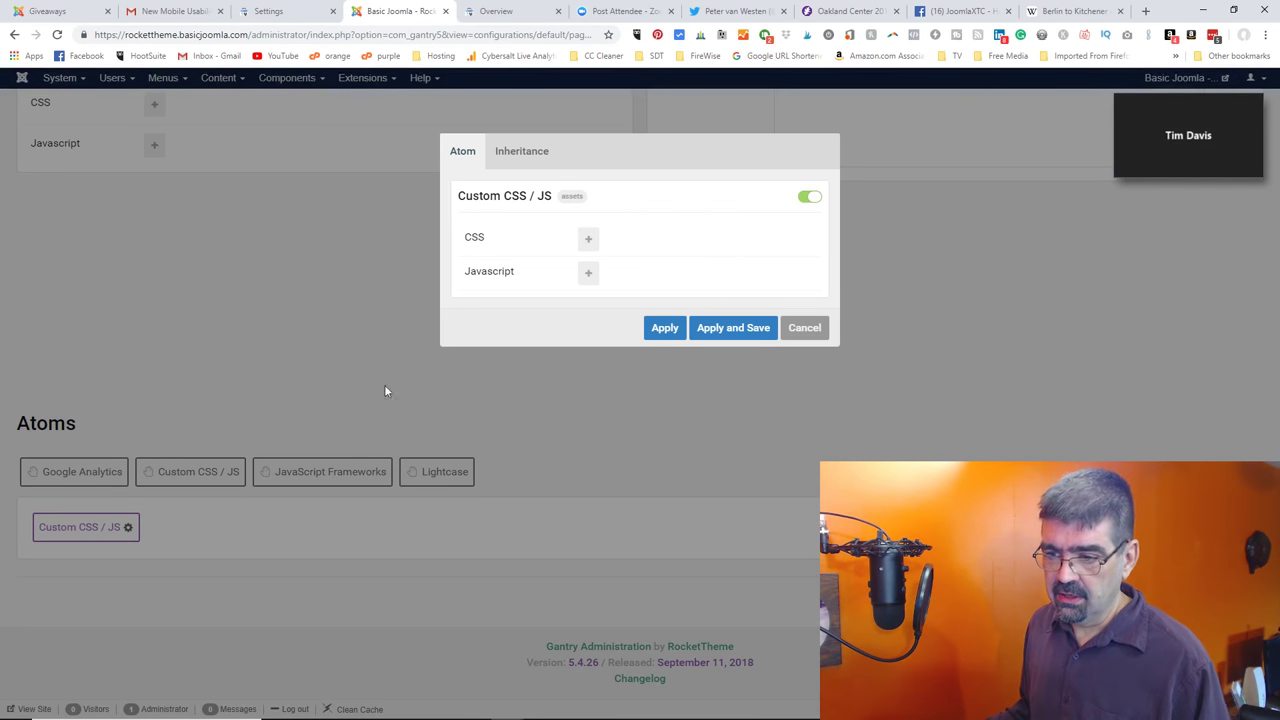
click(588, 239)
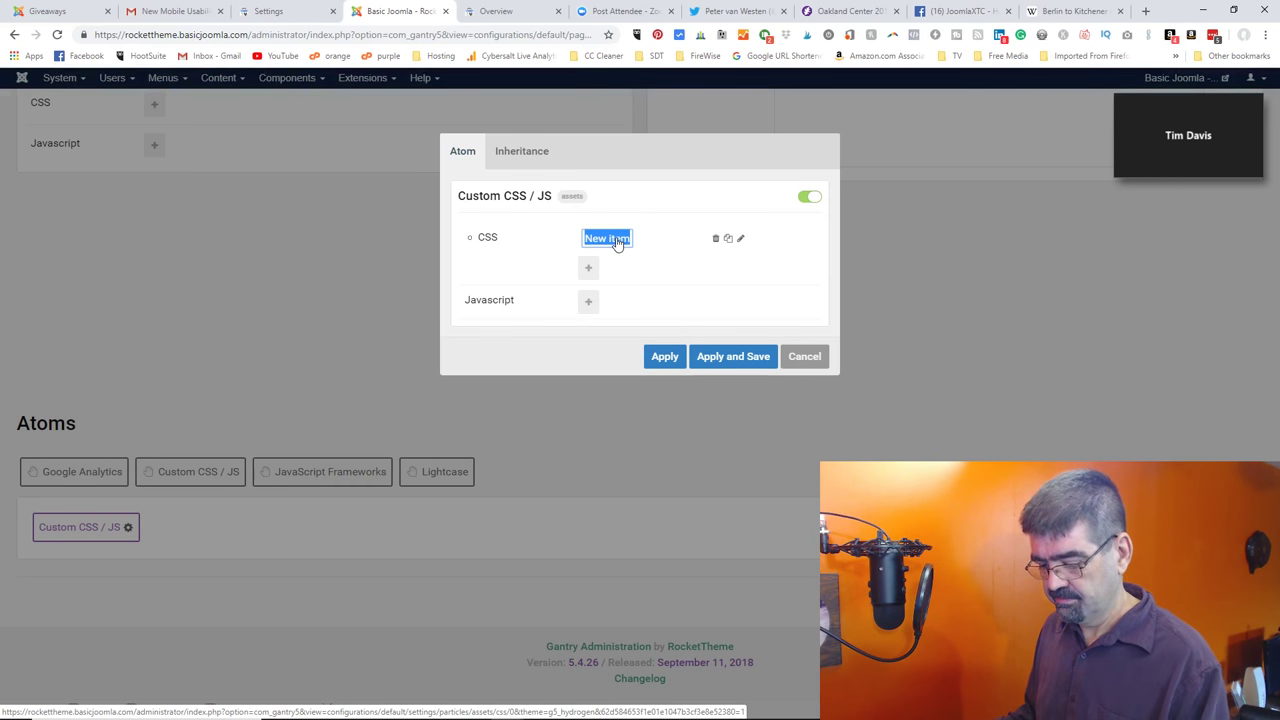
text(test)
key(Return)
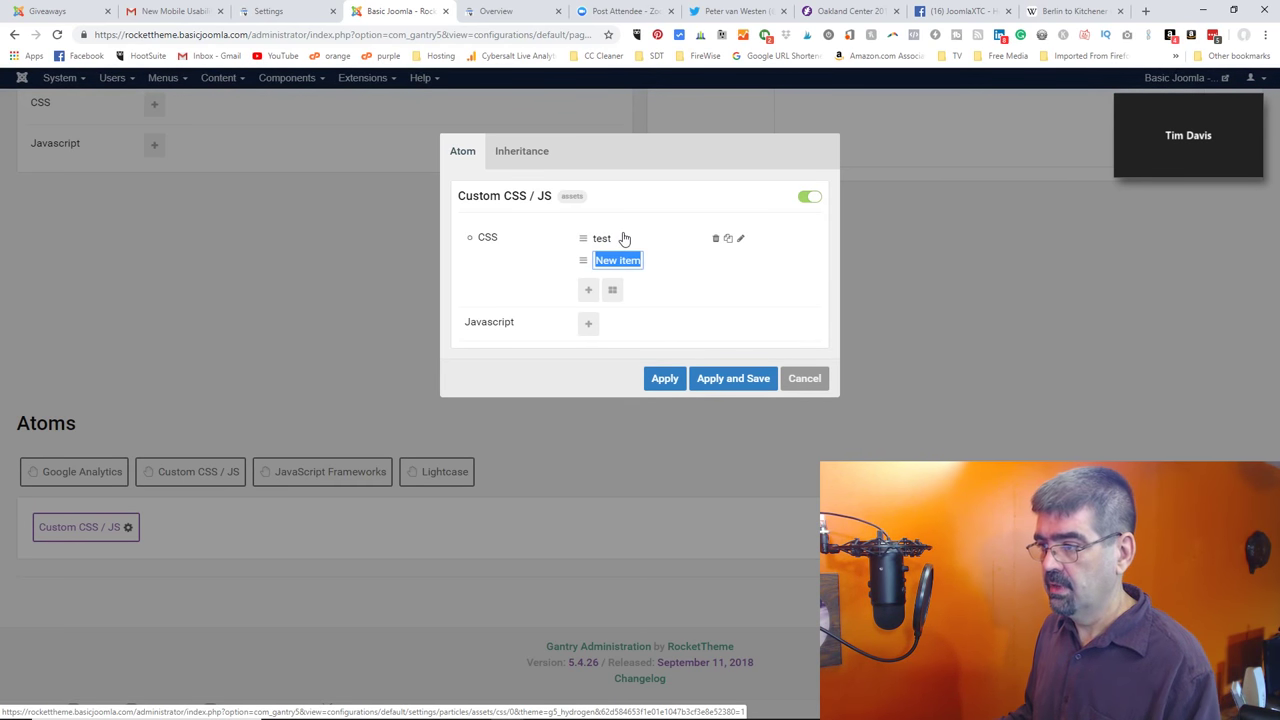
click(600, 238)
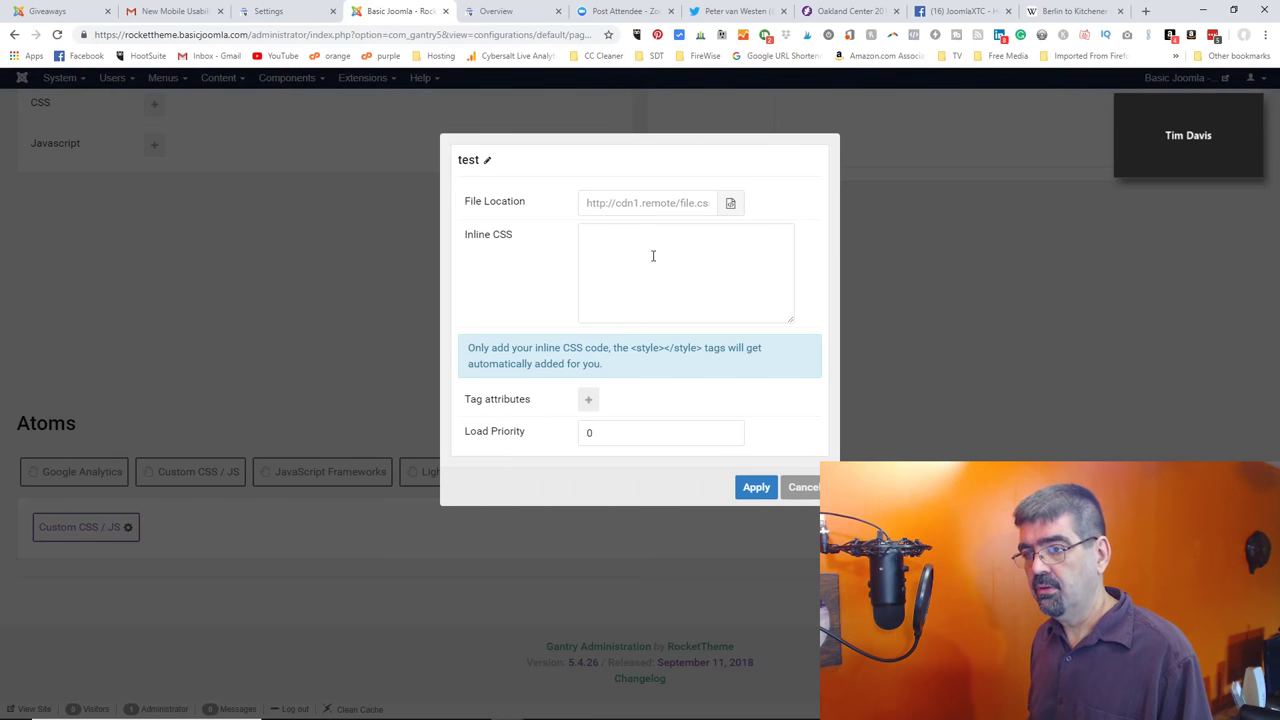
click(803, 489)
click(804, 380)
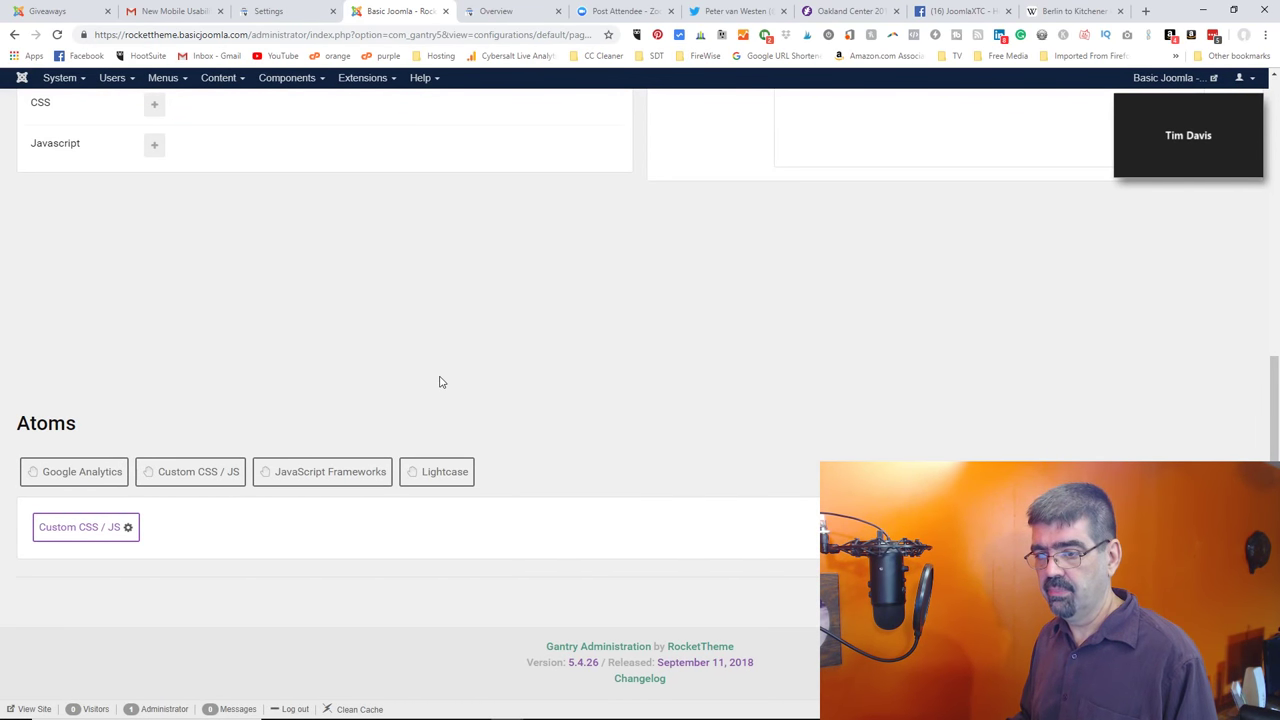
- Save the Base Outline's page settings and switch to the Default outline, discarding any unsaved changes
scroll(440, 382, up, 5)
key(ctrl+s)
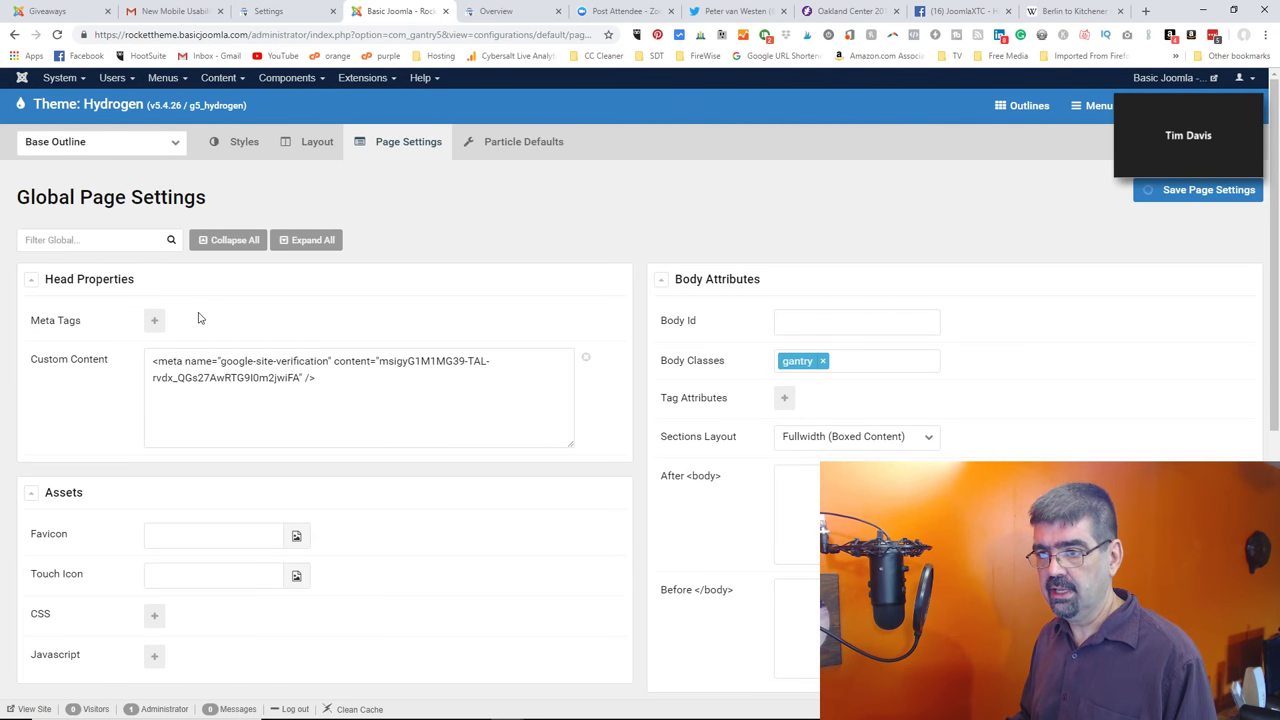
click(175, 143)
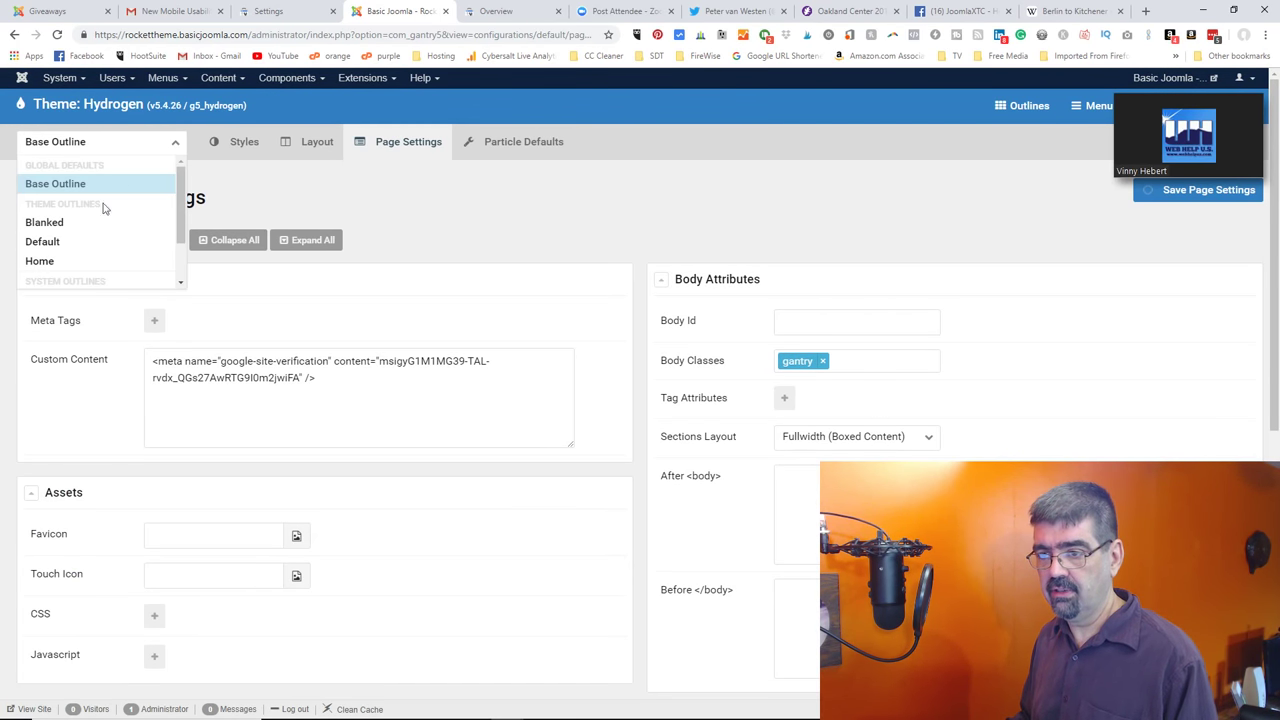
click(73, 248)
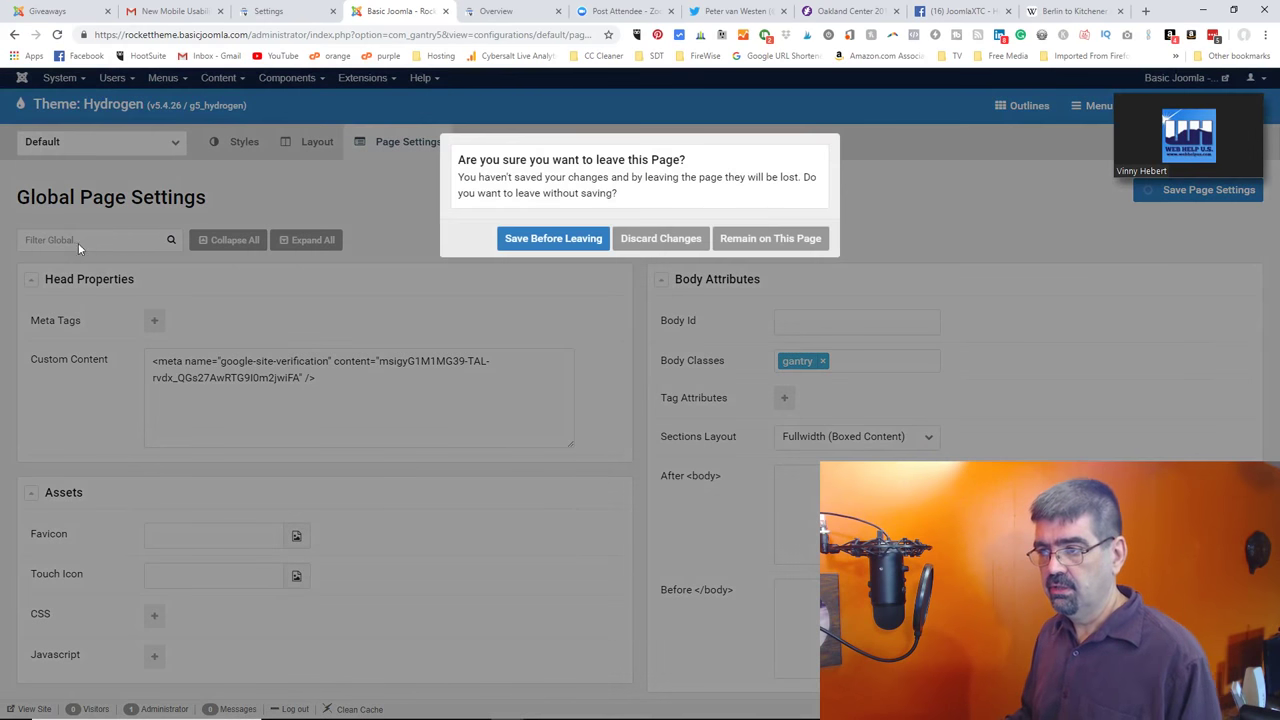
click(665, 240)
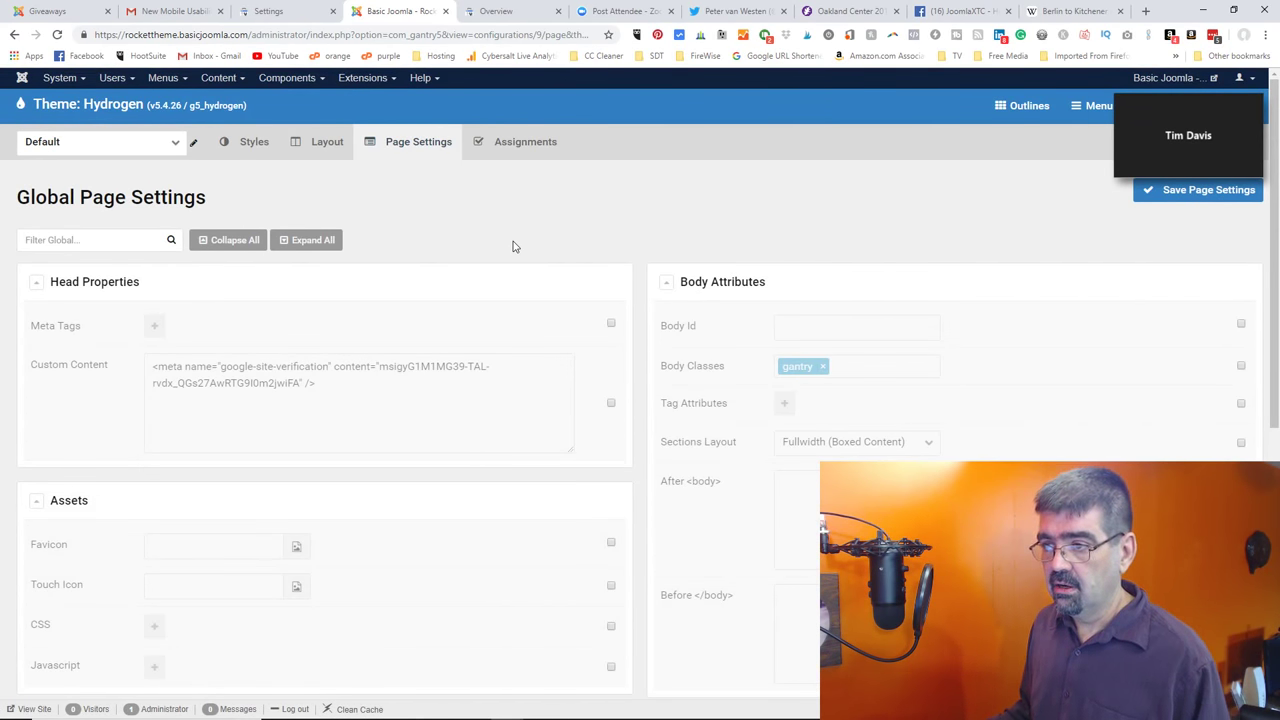
- Add a Custom CSS / JS atom to the Default outline and open its settings
scroll(513, 247, down, 5)
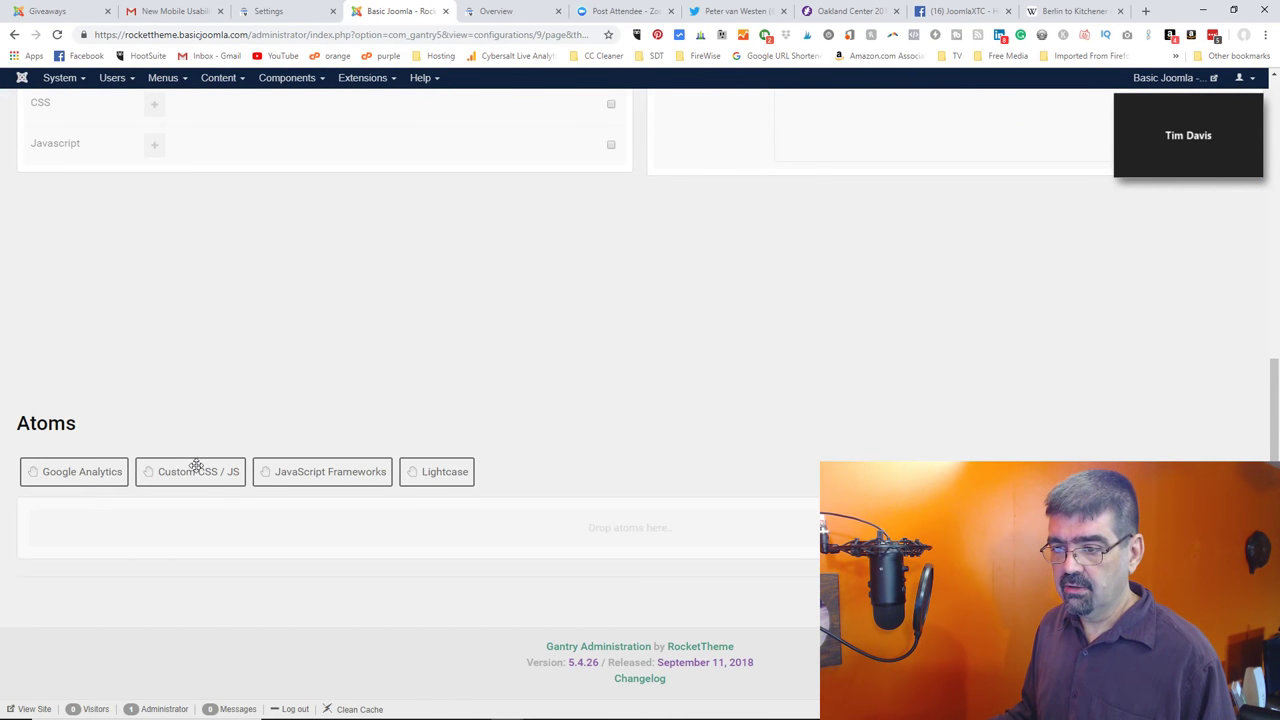
drag(194, 465, 186, 534)
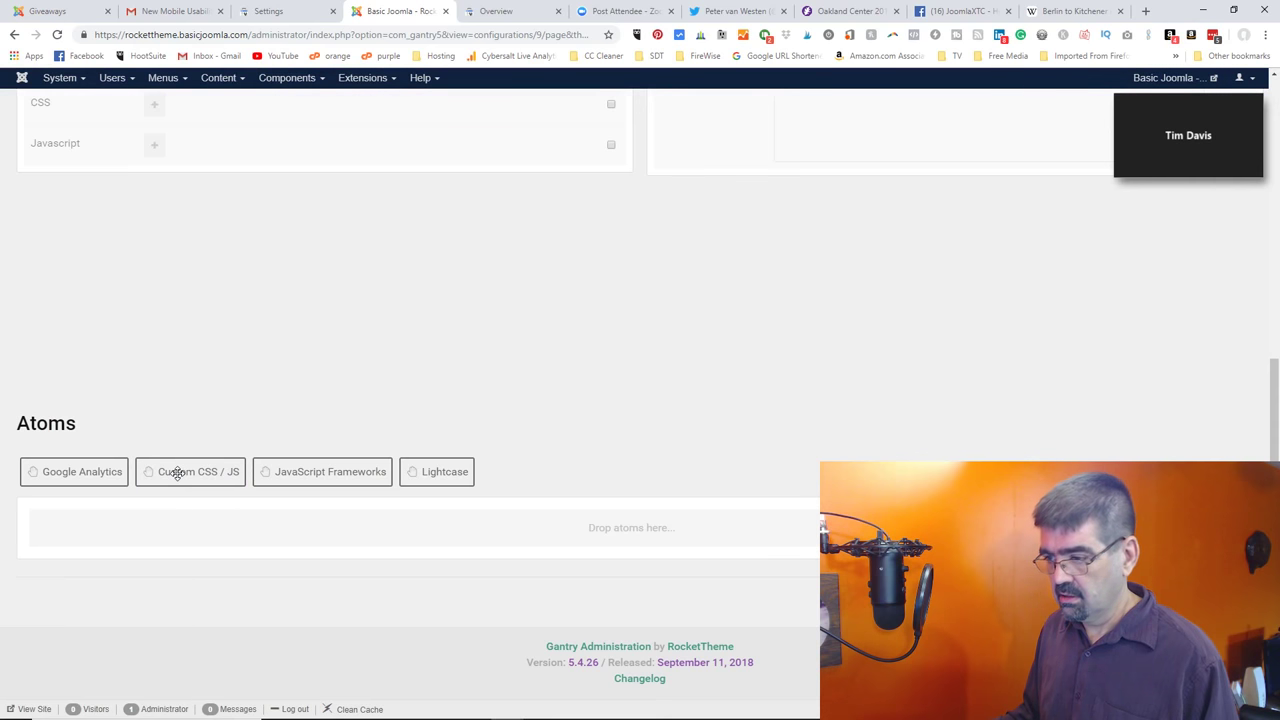
drag(177, 471, 128, 537)
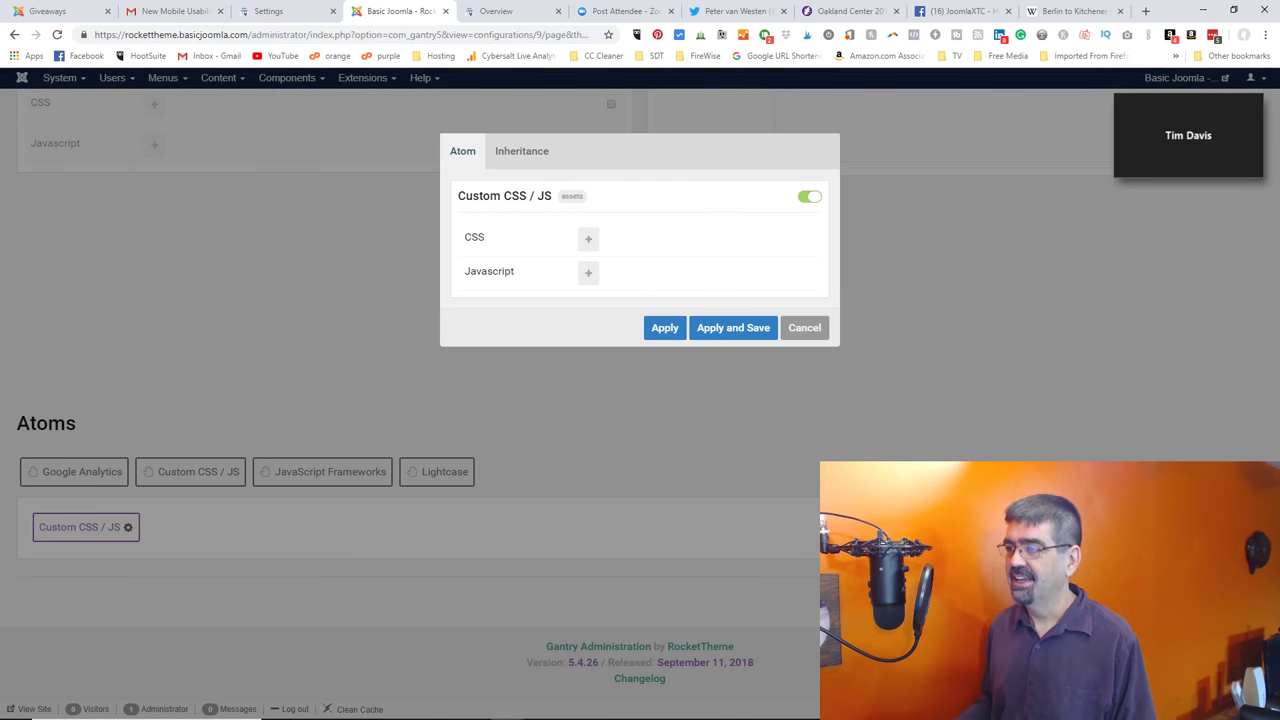
- Search Google for "pokemon goat" in a new browser tab
click(1147, 12)
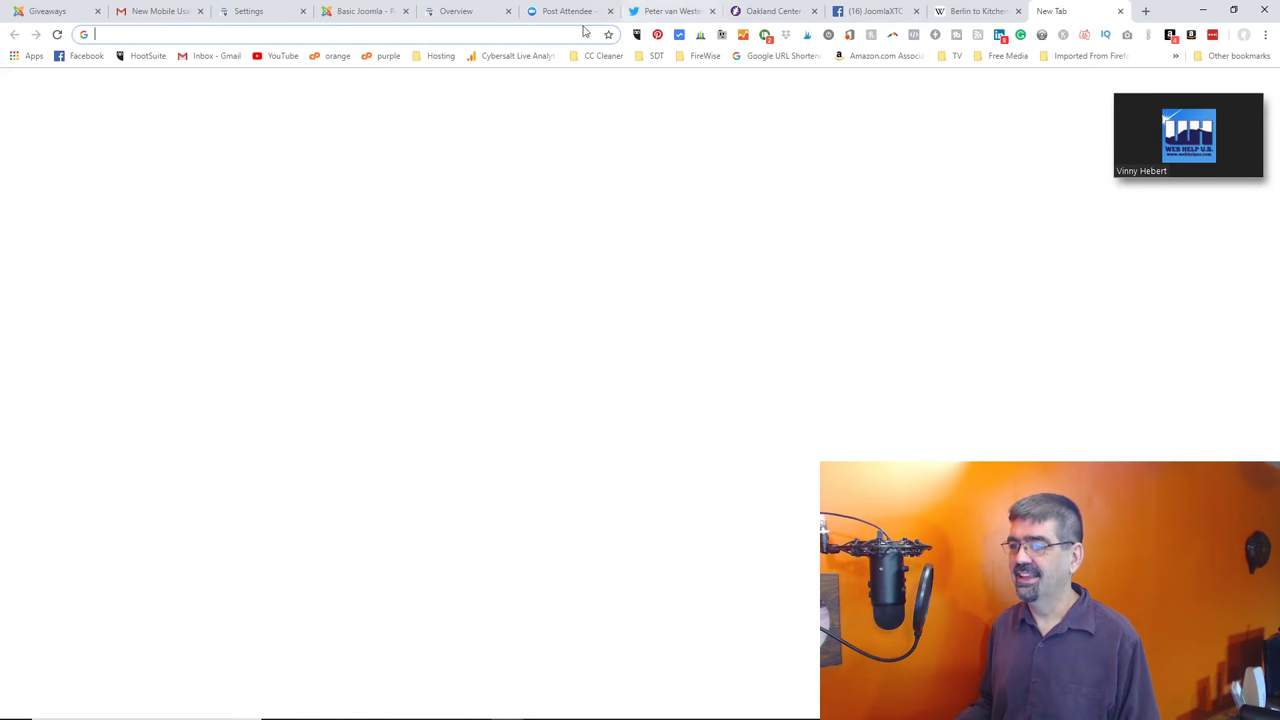
text(p)
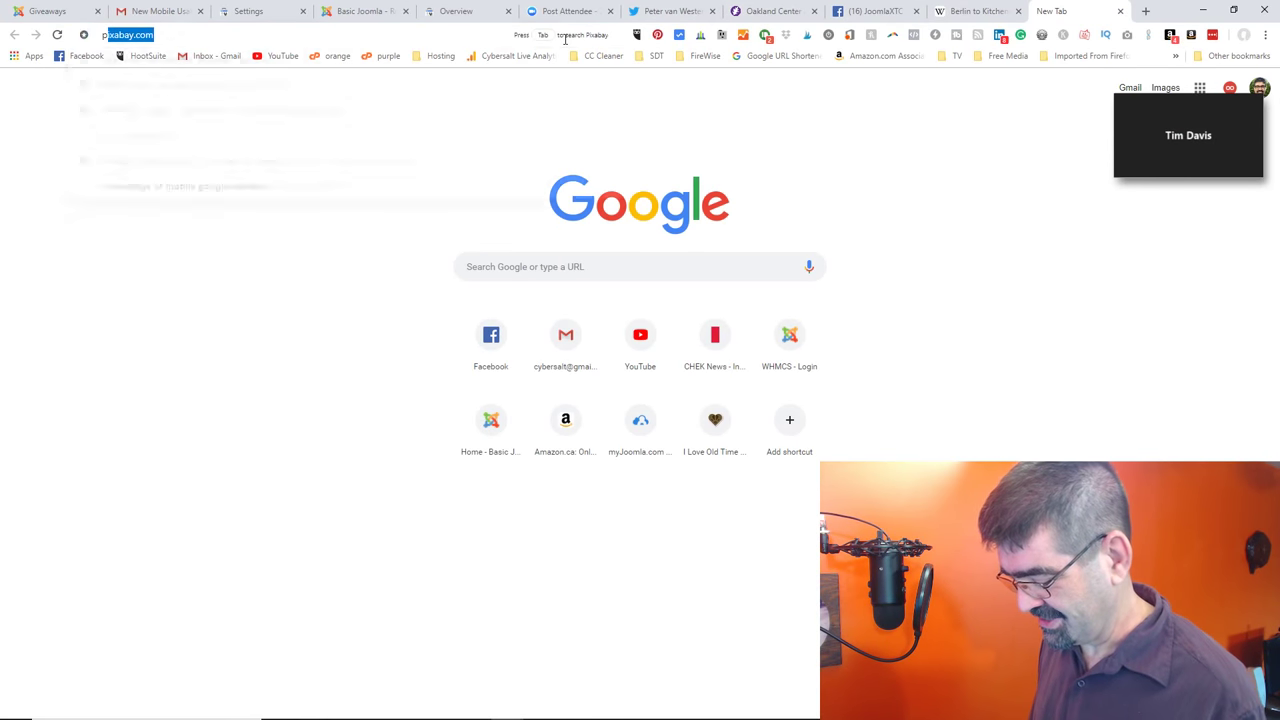
text(okemon goat)
key(Return)
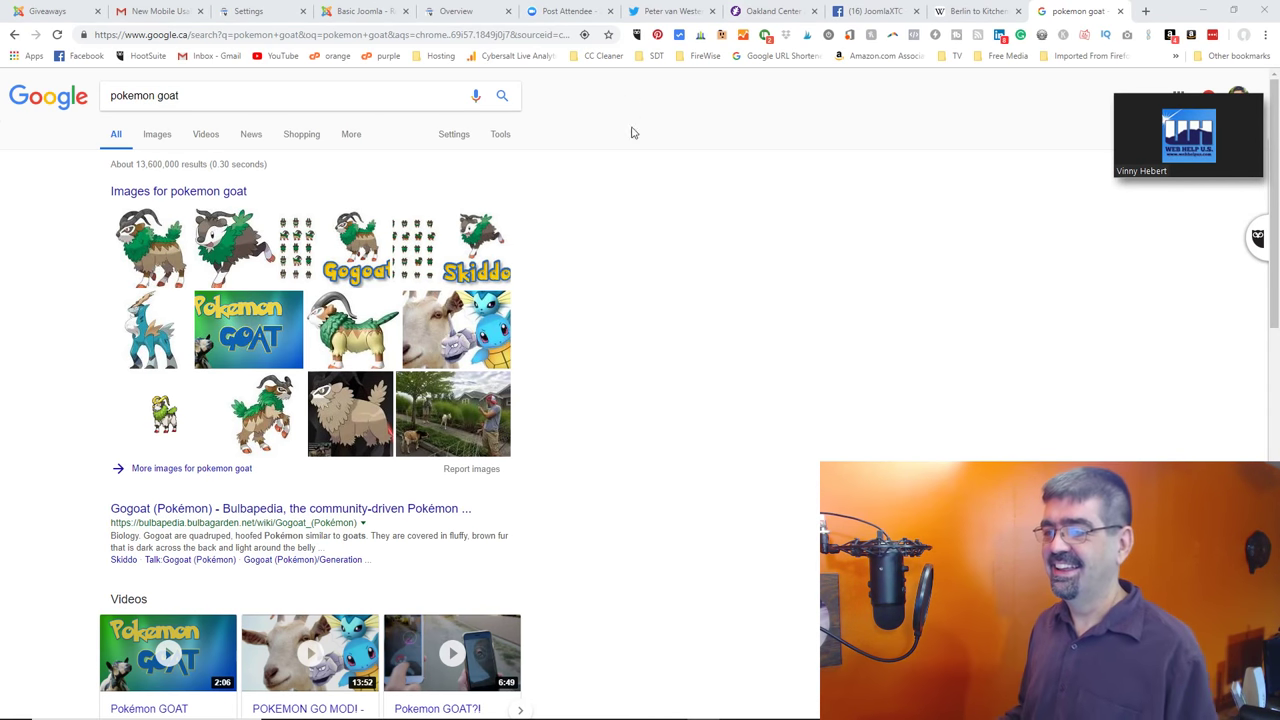
- Open the Bulbapedia article on Gogoat from the search results and look through its species details
scroll(596, 418, down, 2)
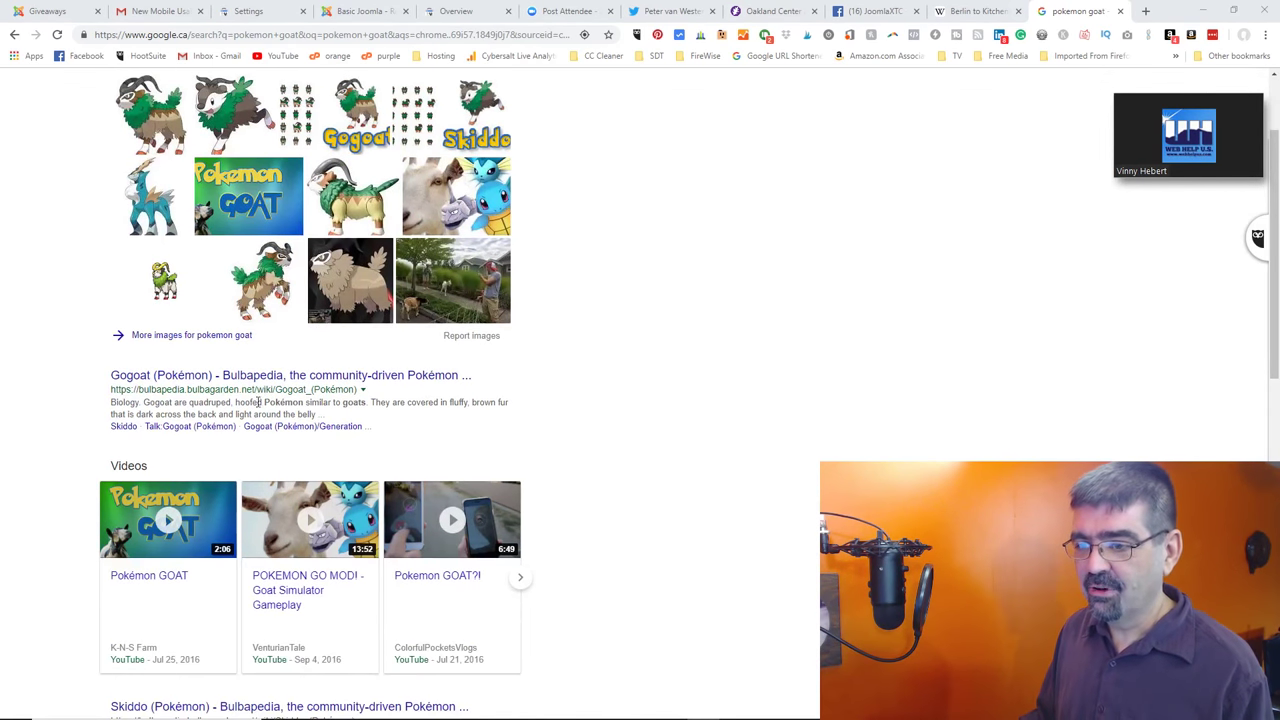
click(218, 378)
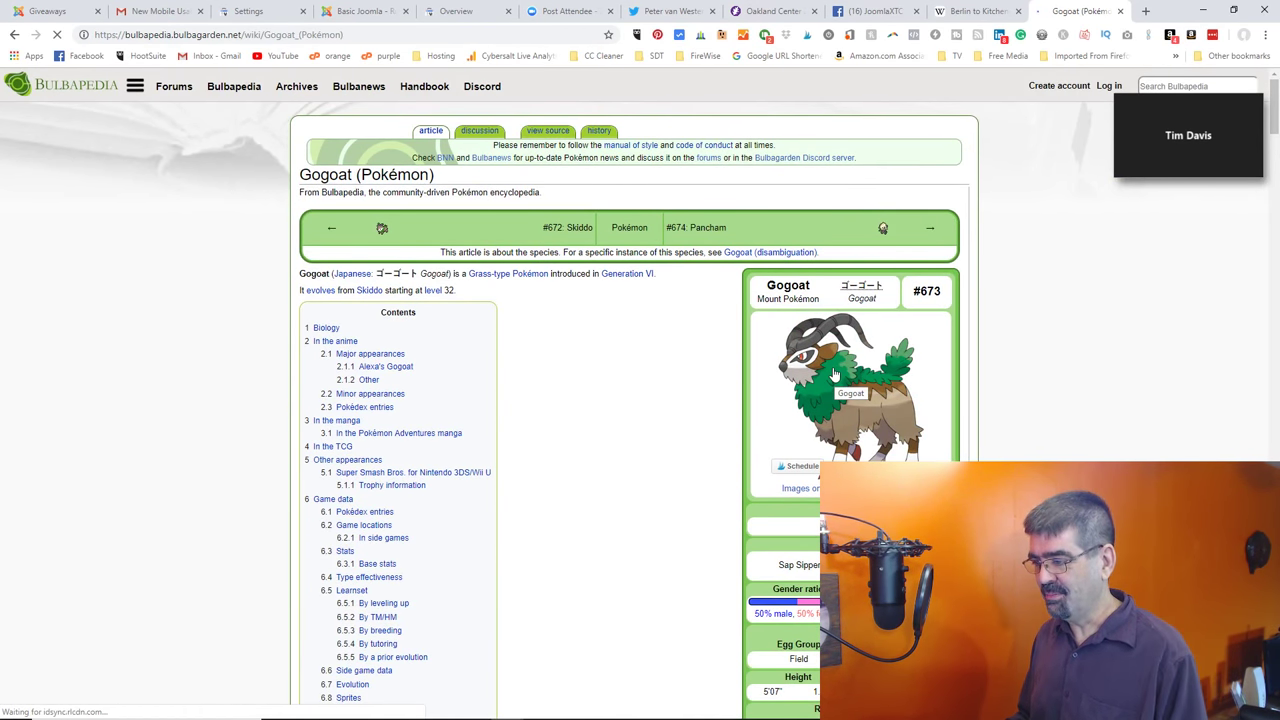
scroll(900, 365, down, 1)
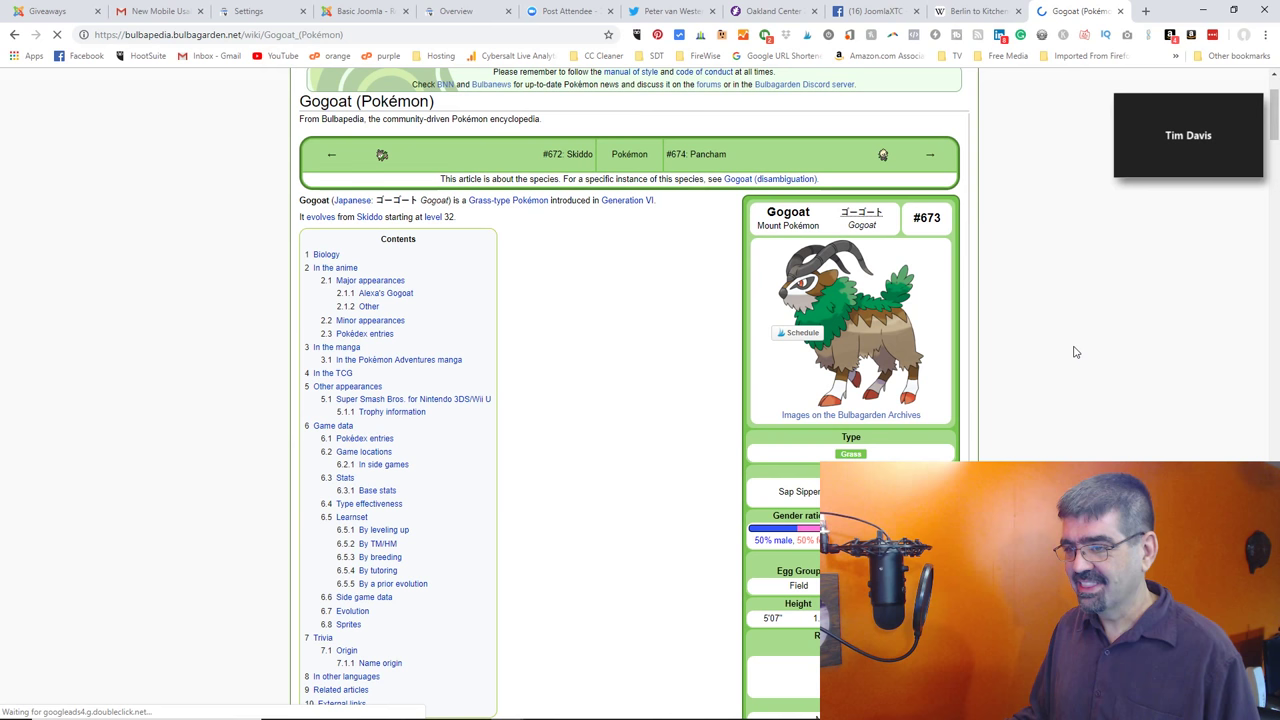
scroll(1040, 345, down, 2)
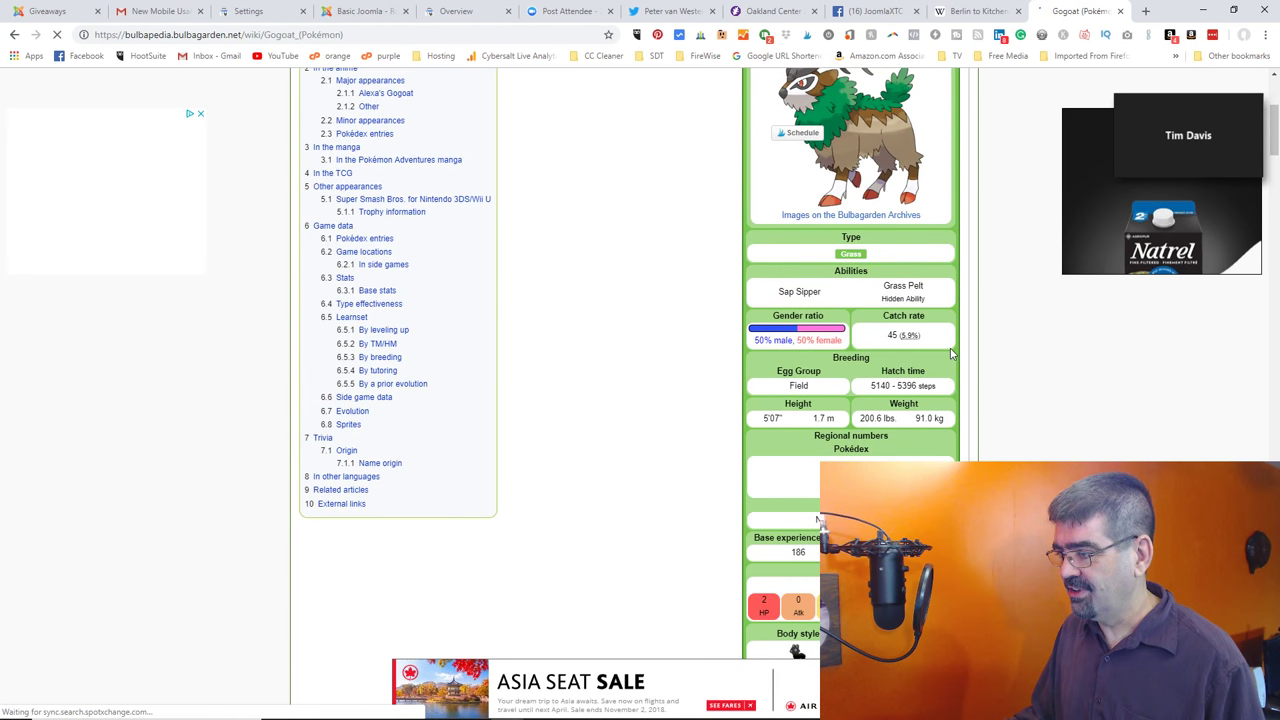
scroll(821, 397, up, 3)
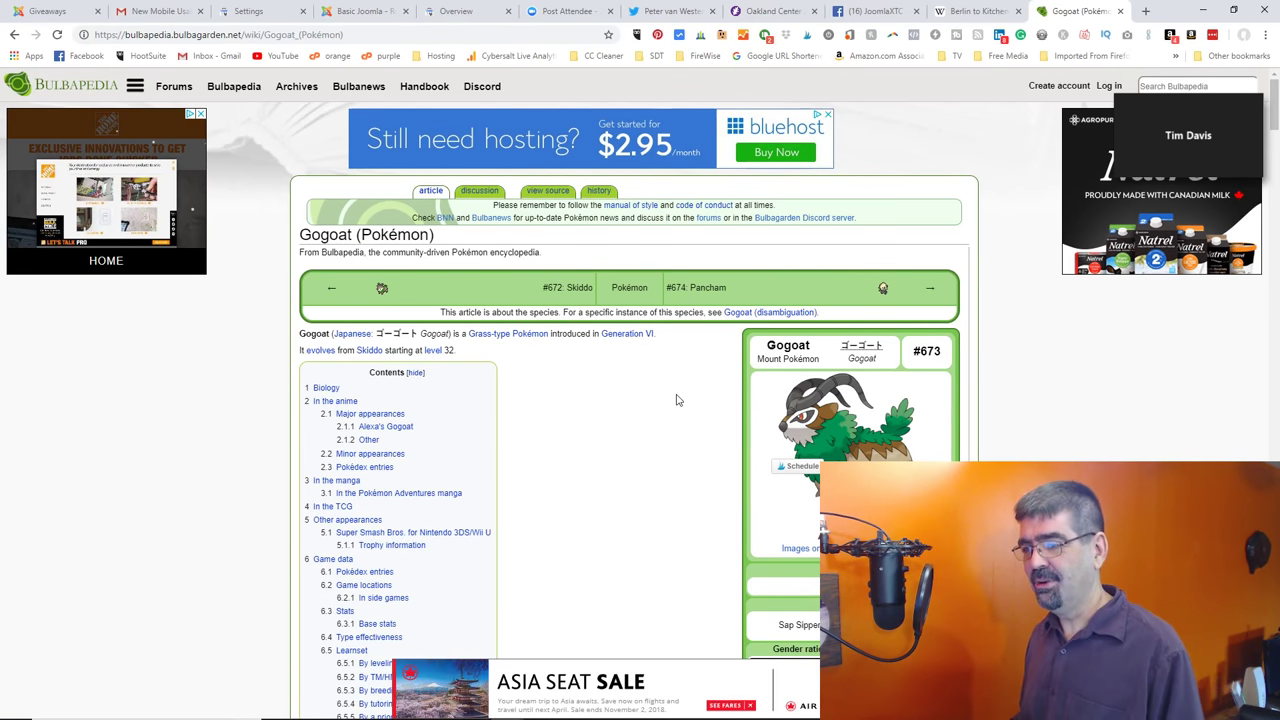
scroll(680, 400, down, 2)
scroll(676, 400, down, 3)
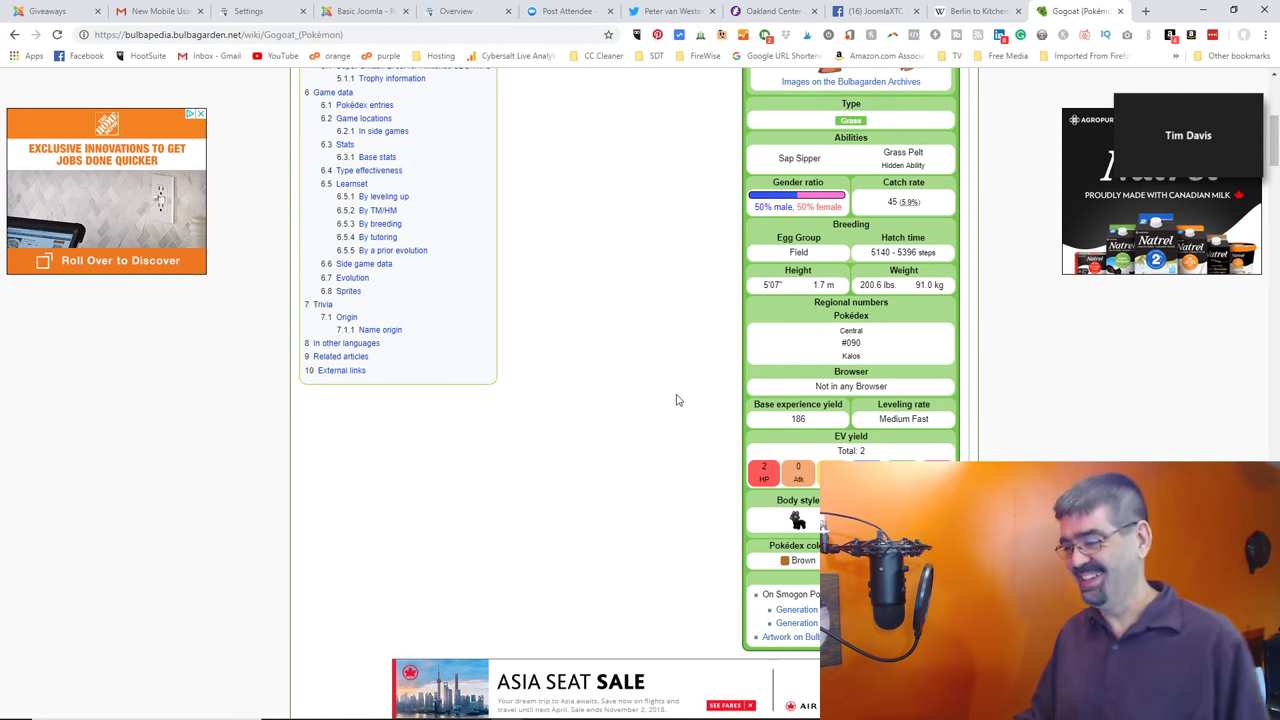
- Return from the Gogoat article to the search results, play the "Pokémon GOAT" video by K-N-S Farm and pause it
scroll(676, 400, up, 5)
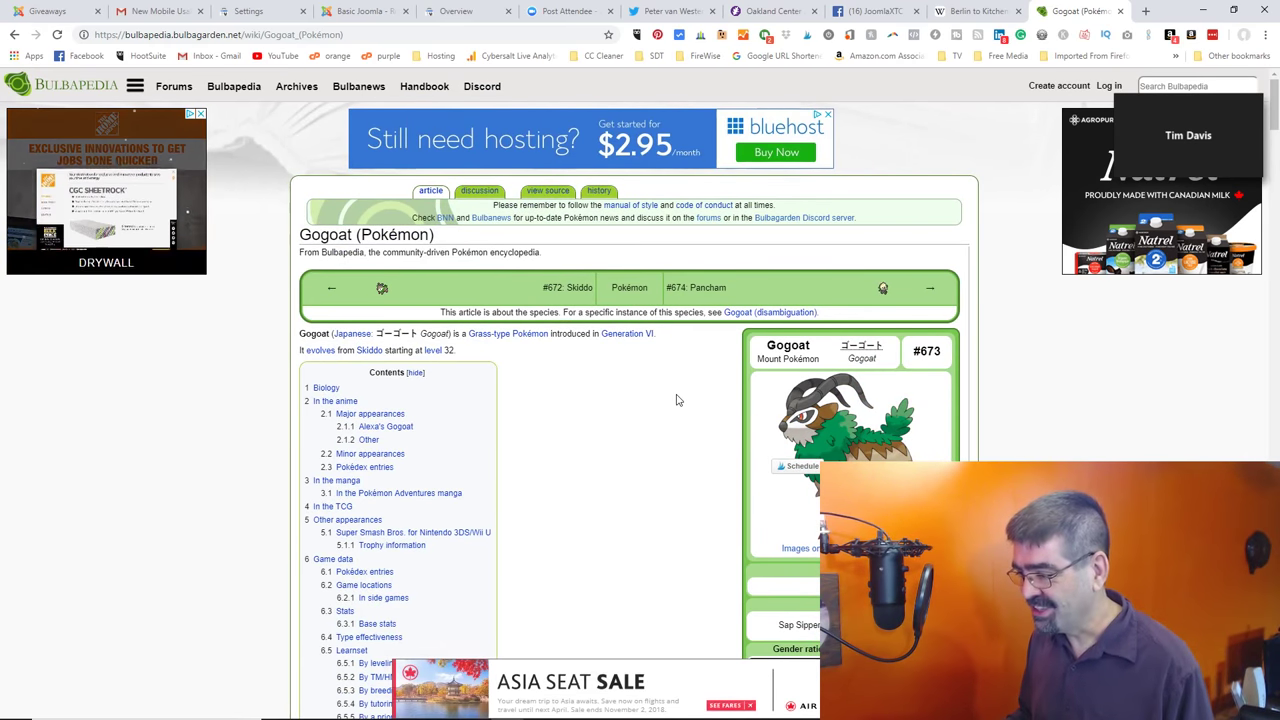
click(14, 35)
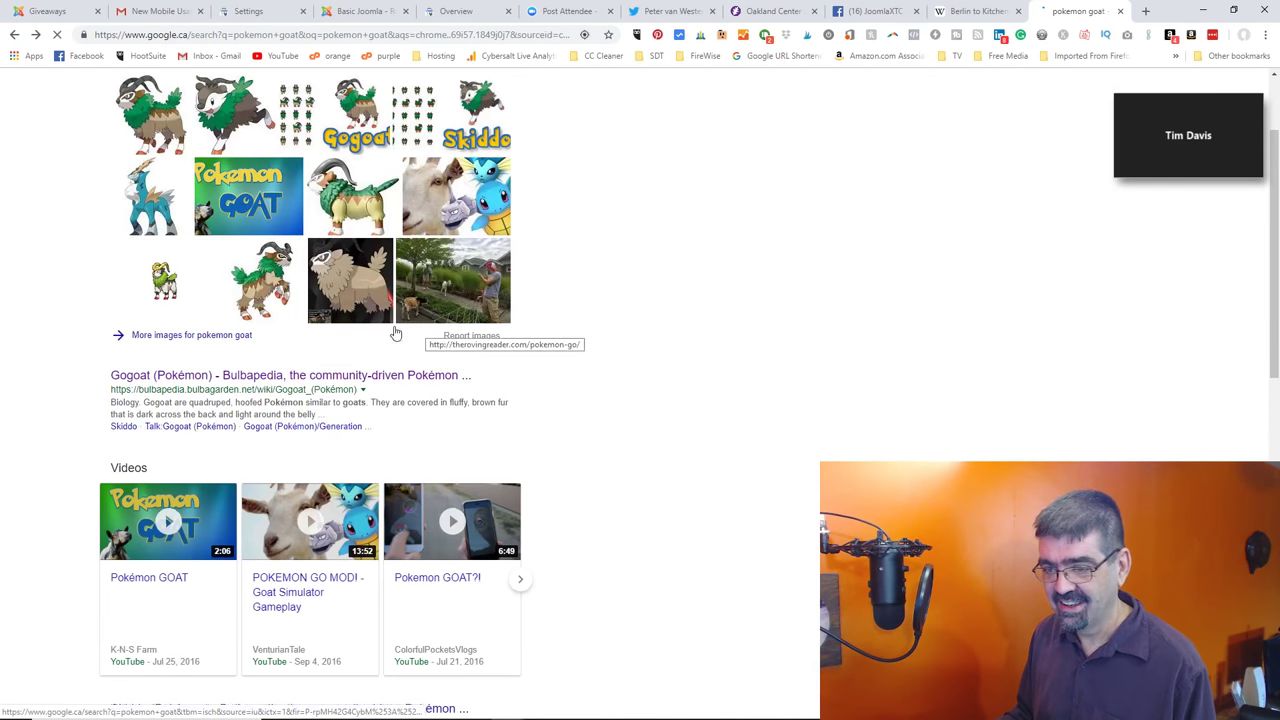
click(178, 600)
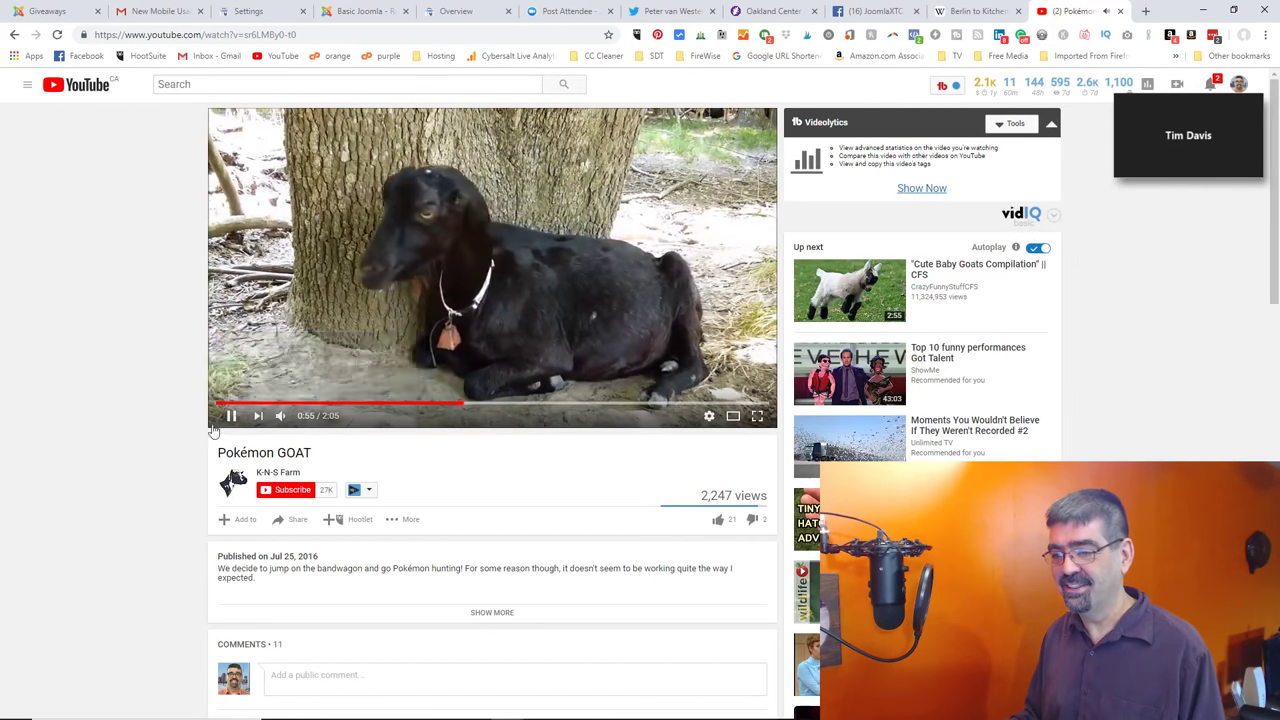
click(231, 415)
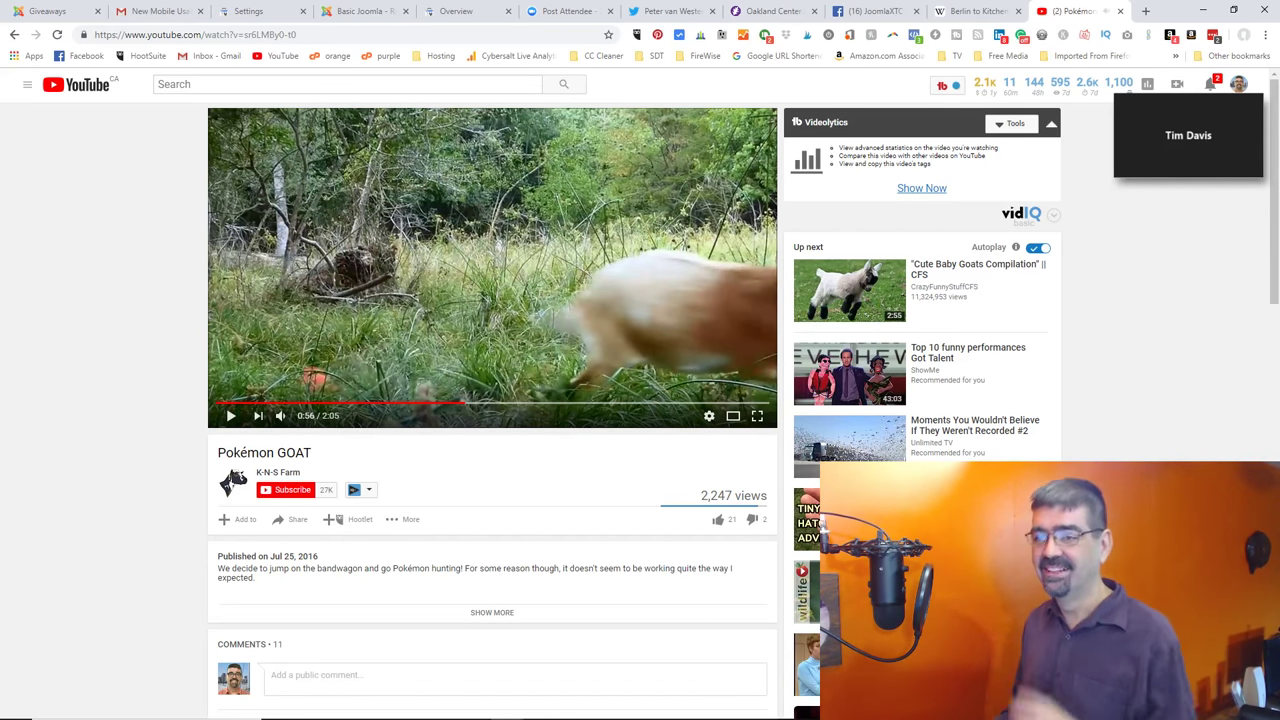
- Go back to the search results and read the Pokémon Database question on Pokémon that could be considered a "goat", including its answer
key(alt+Left)
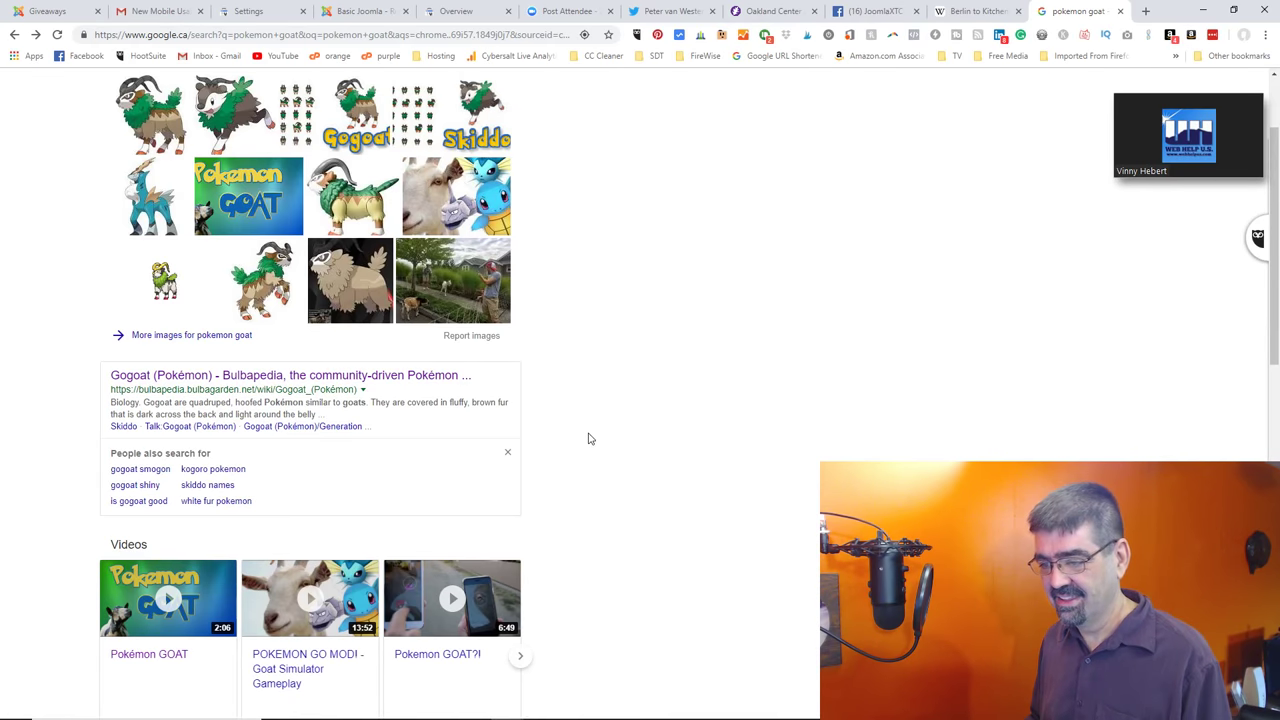
scroll(588, 438, down, 2)
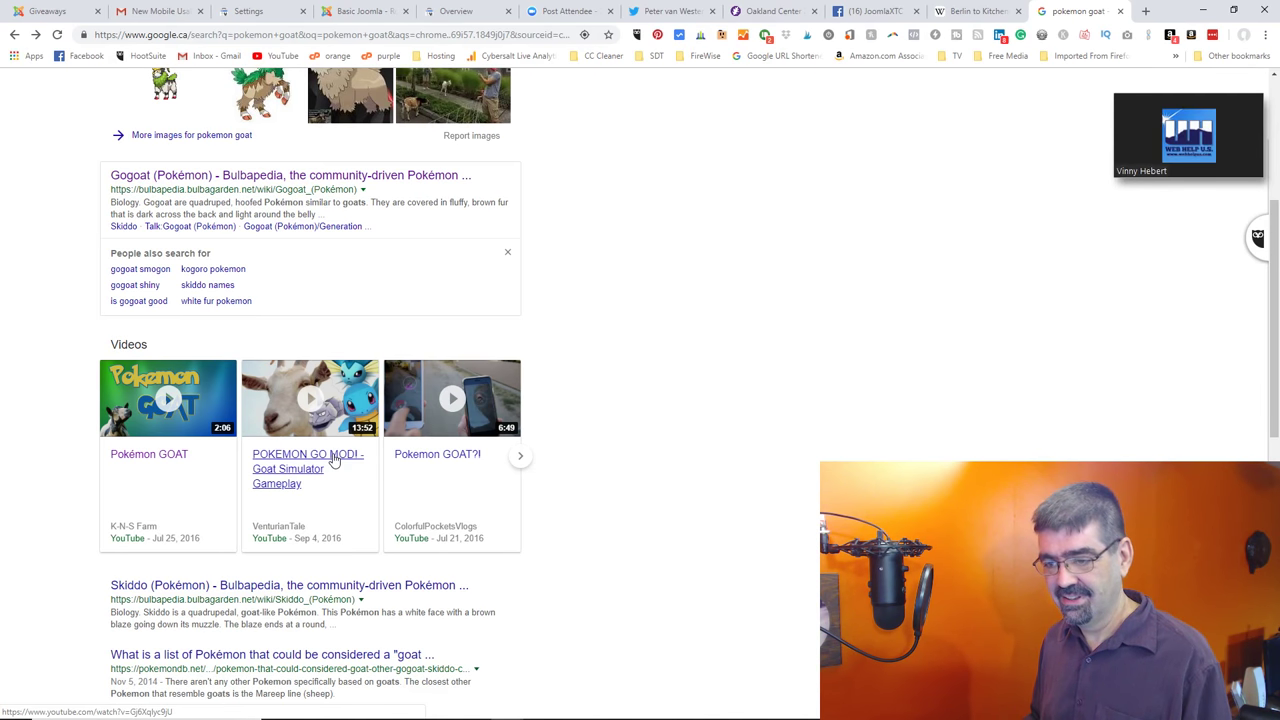
scroll(335, 458, down, 2)
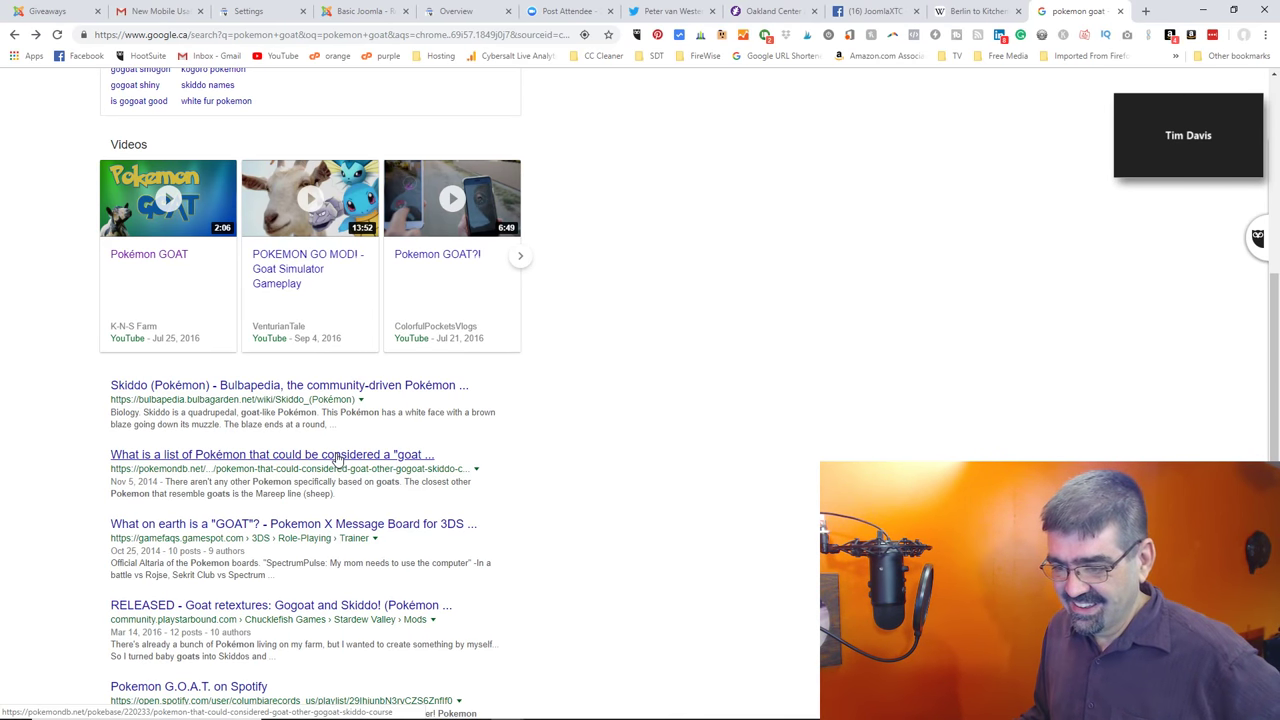
scroll(338, 461, down, 1)
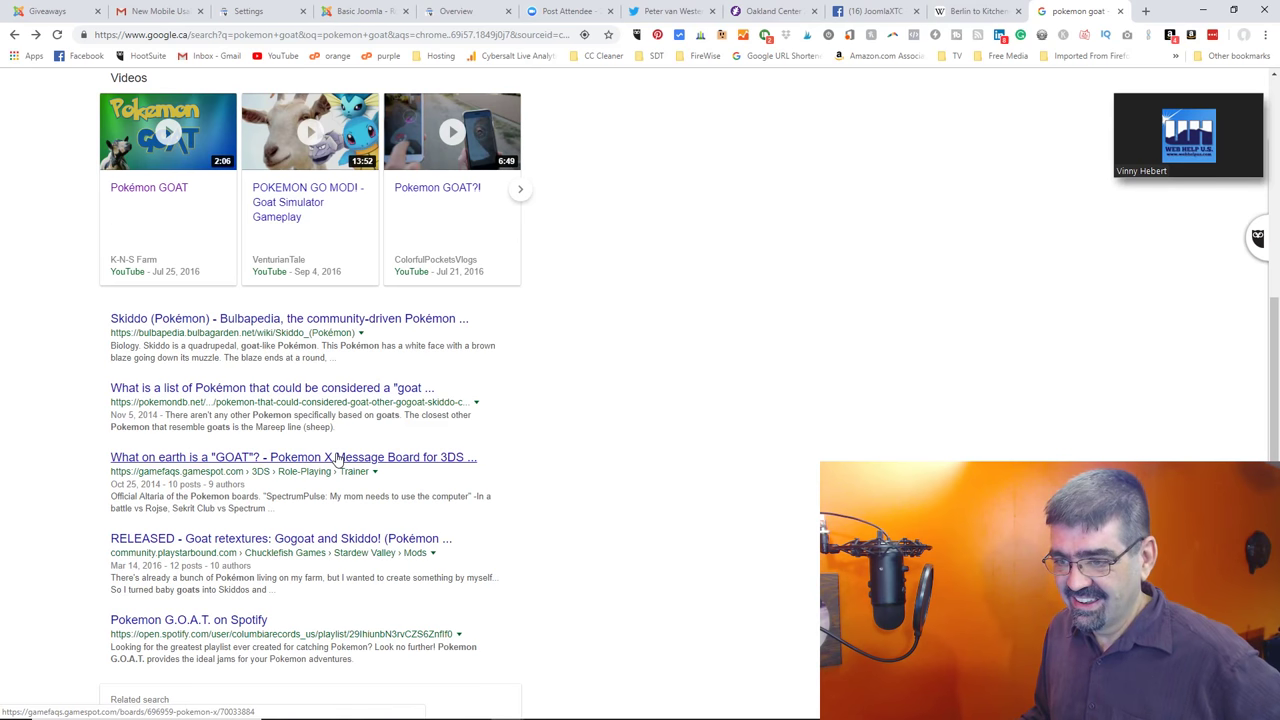
click(323, 388)
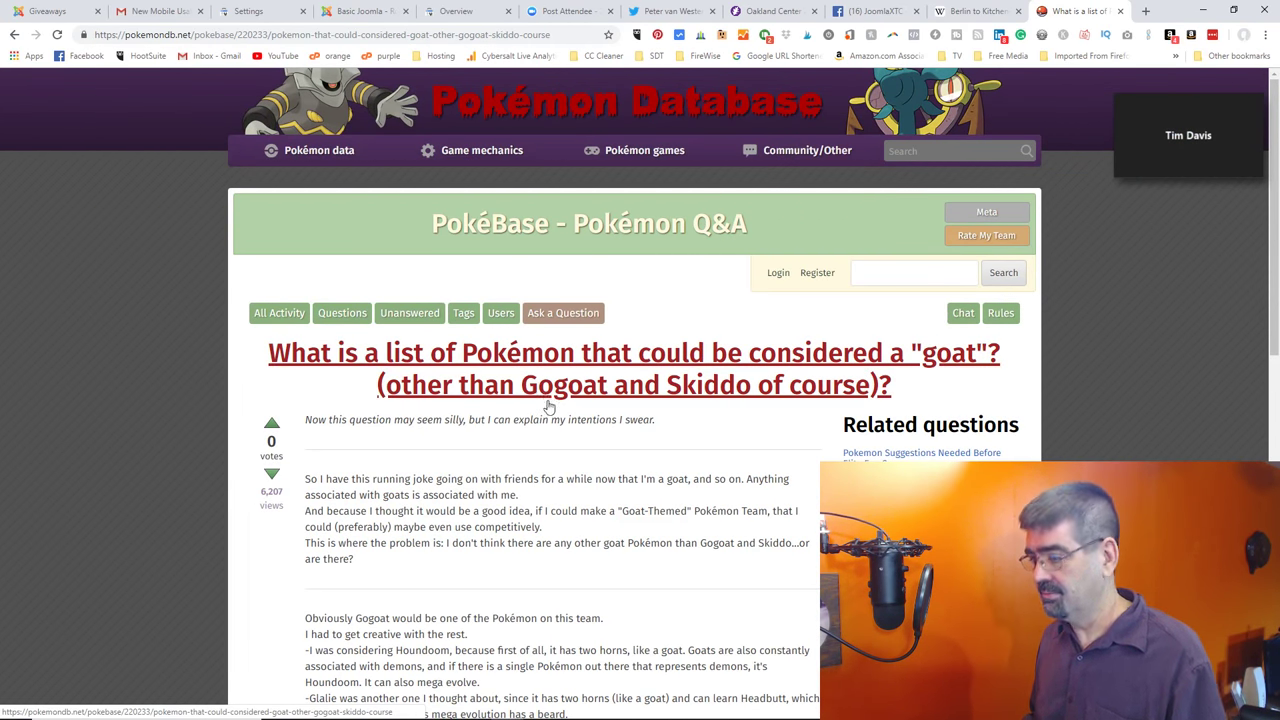
scroll(562, 414, down, 7)
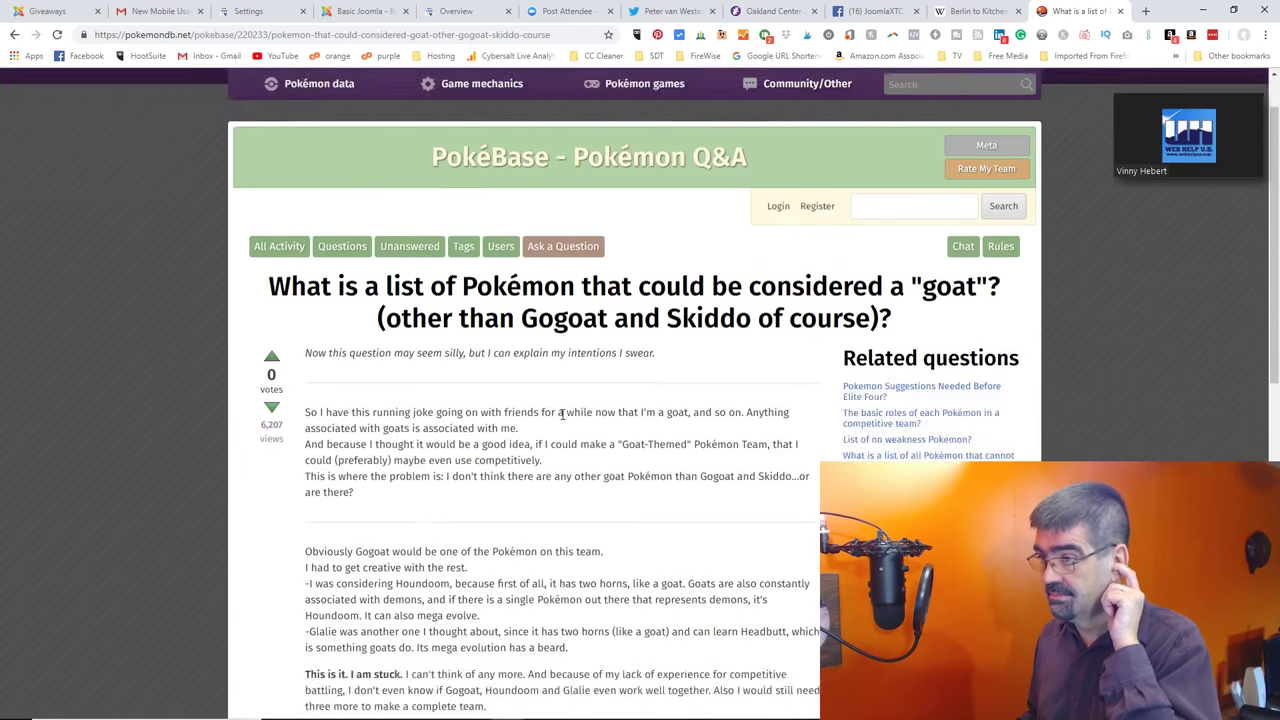
scroll(562, 414, down, 2)
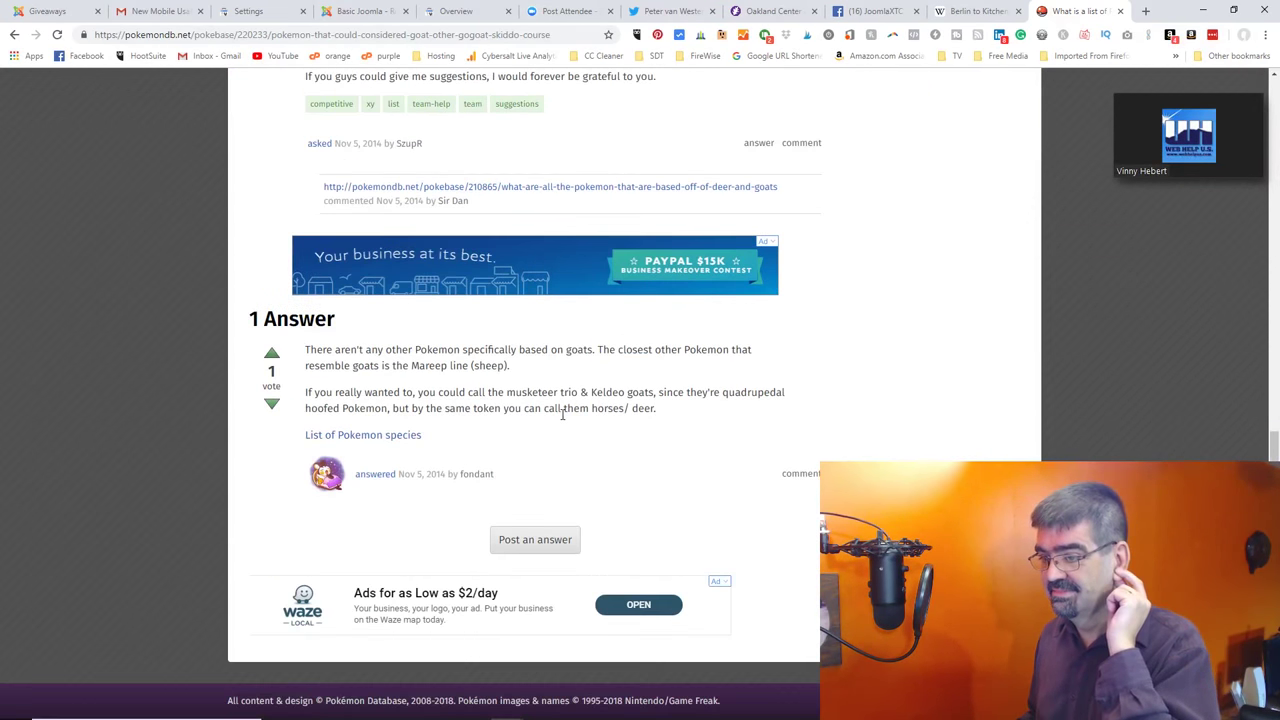
scroll(562, 414, up, 10)
- Search Google for "pokemon skiddo" in the same browser tab
click(295, 38)
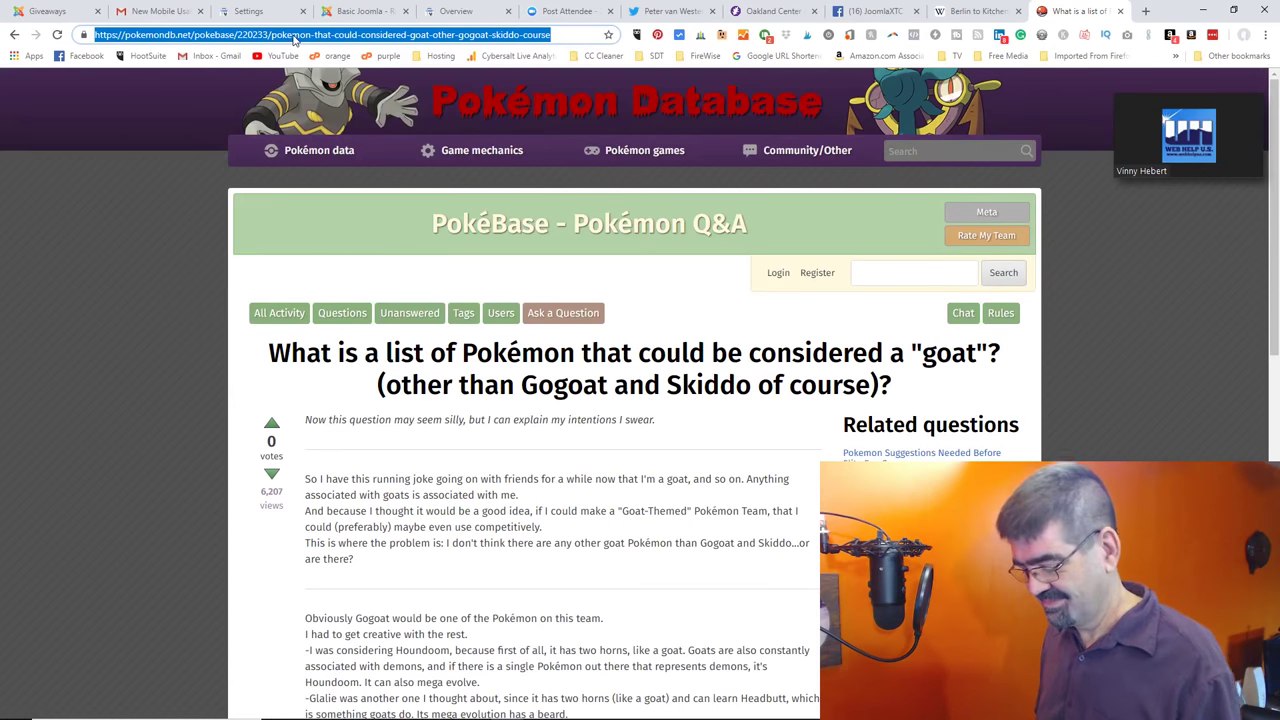
text(pokem)
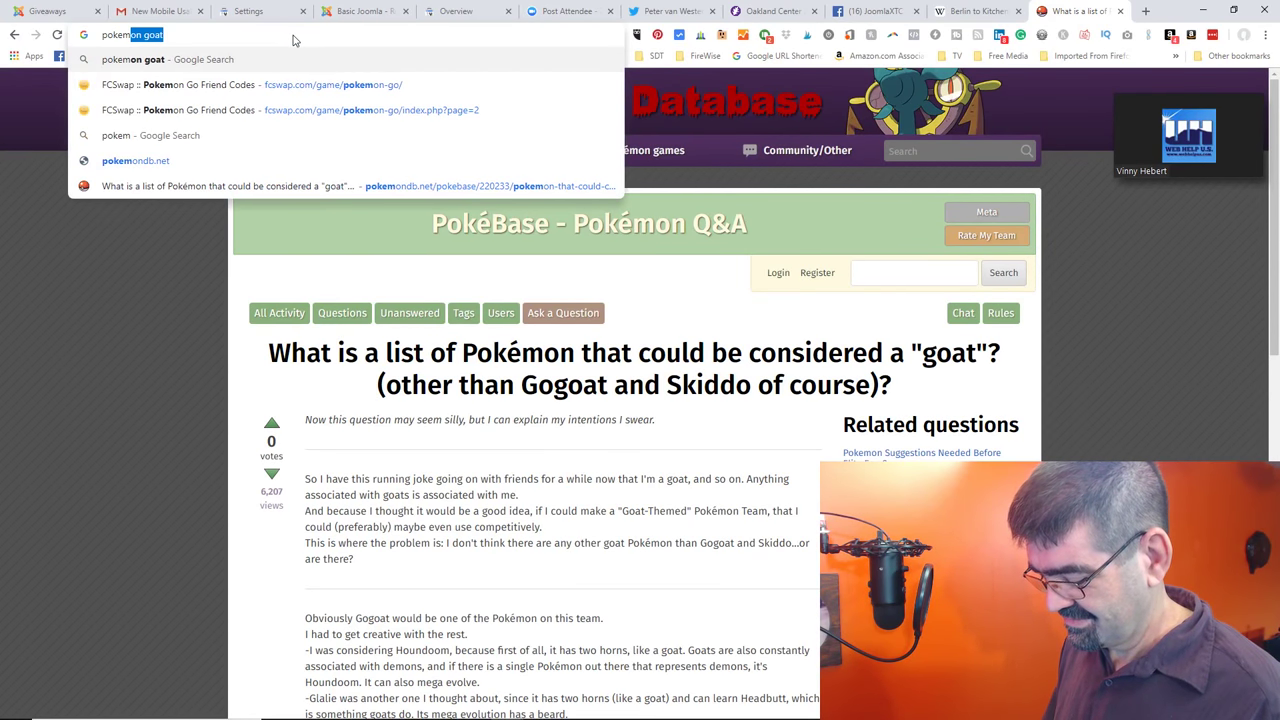
text(on skiddo)
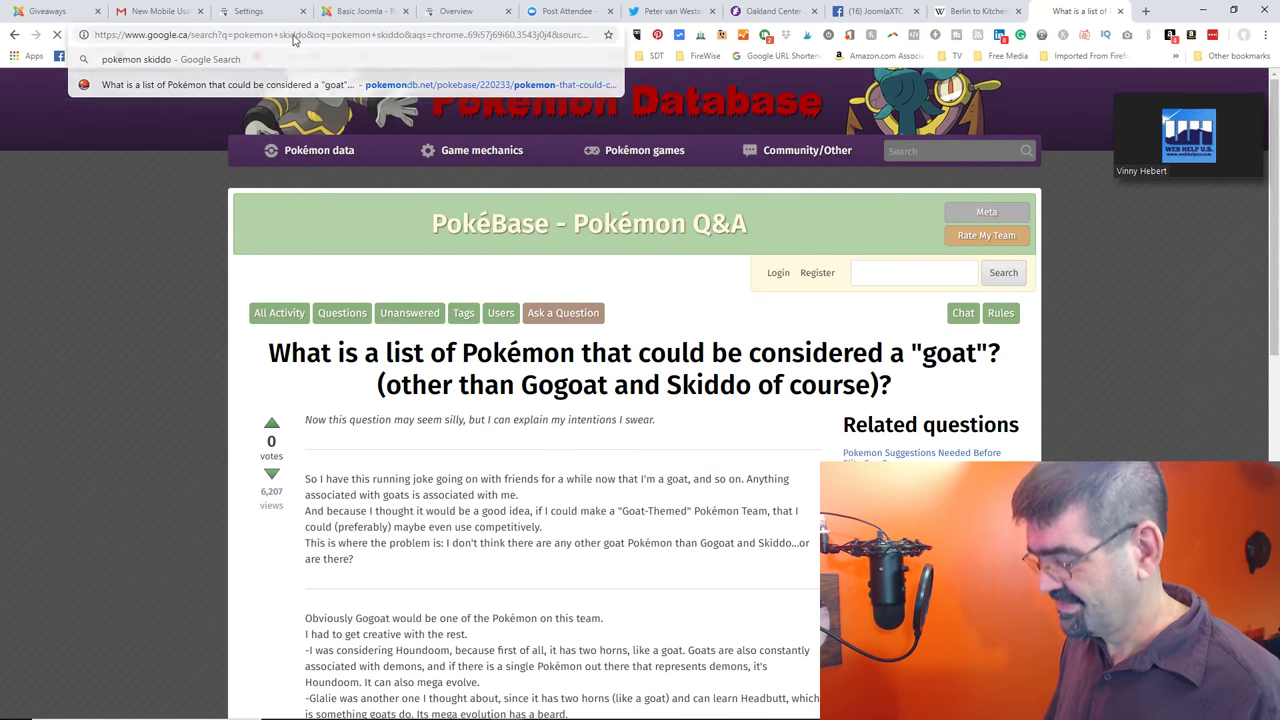
key(Return)
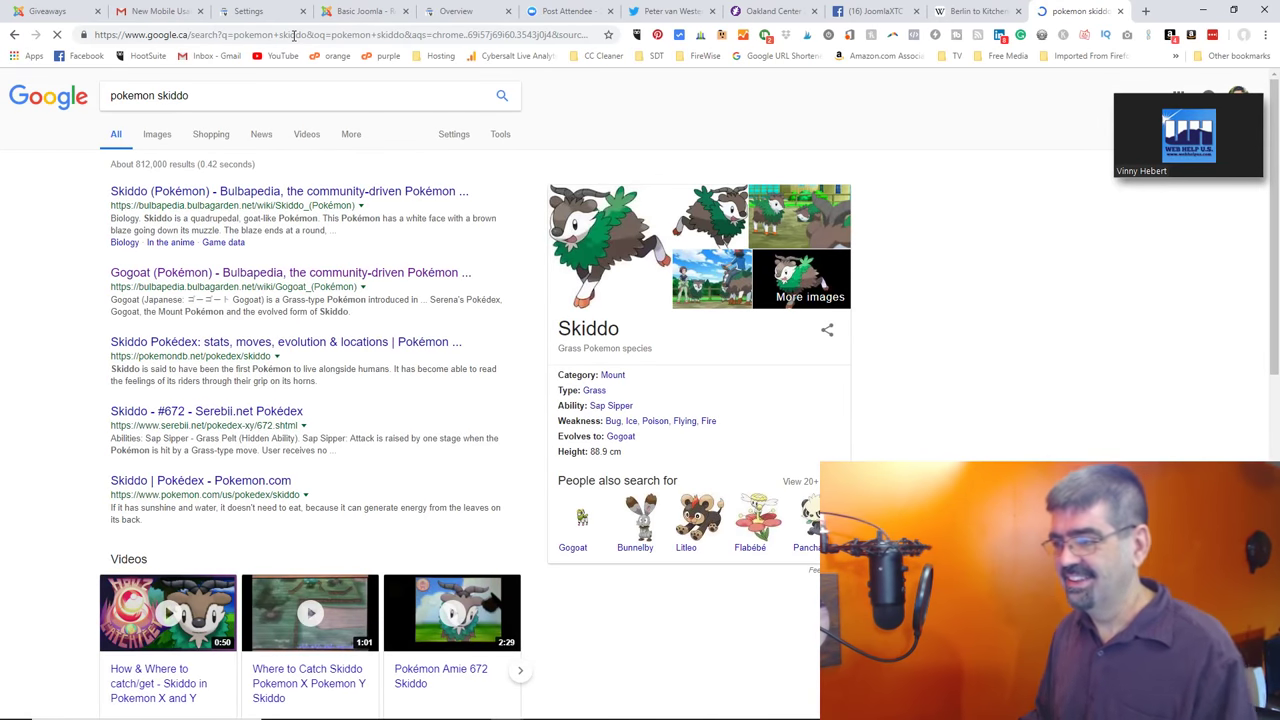